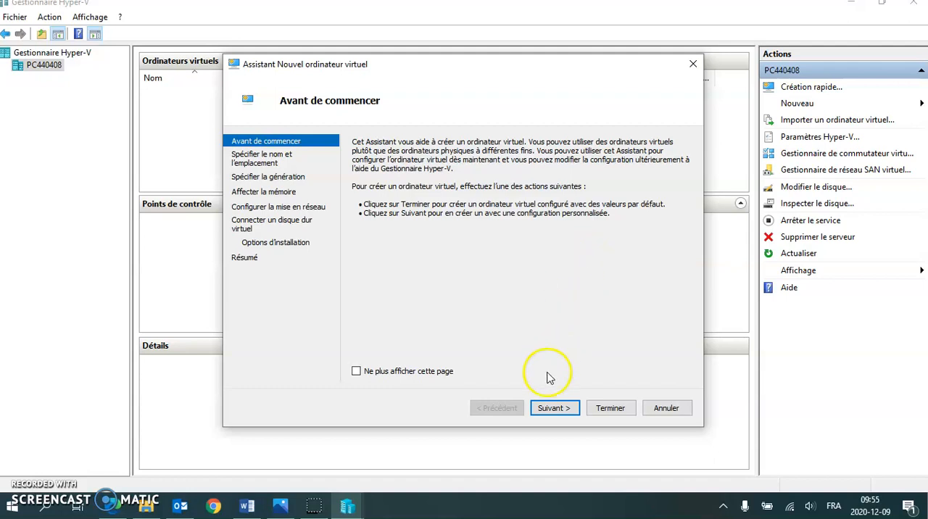
# - Name the new virtual machine "Windows 7", keeping its default storage location
pyautogui.click(554, 410)
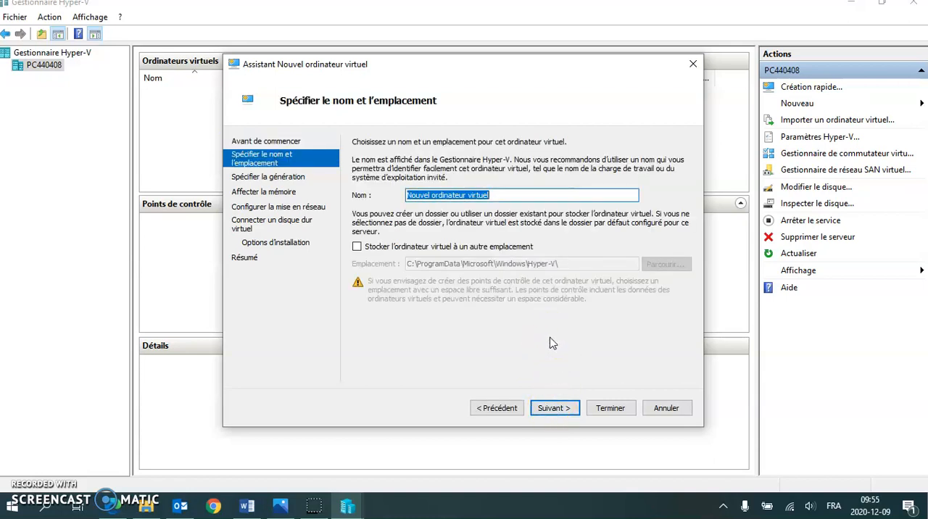
pyautogui.write('Winod')
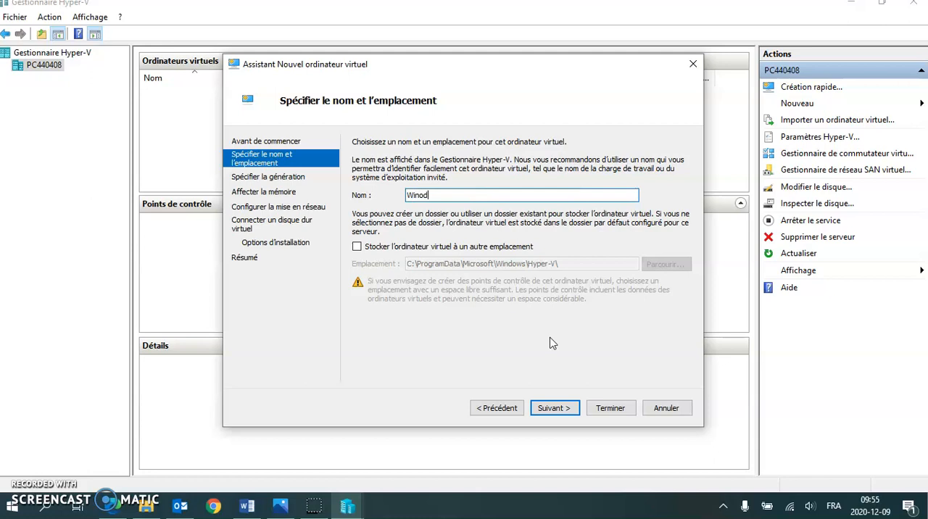
pyautogui.write('dows 7')
pyautogui.click(559, 407)
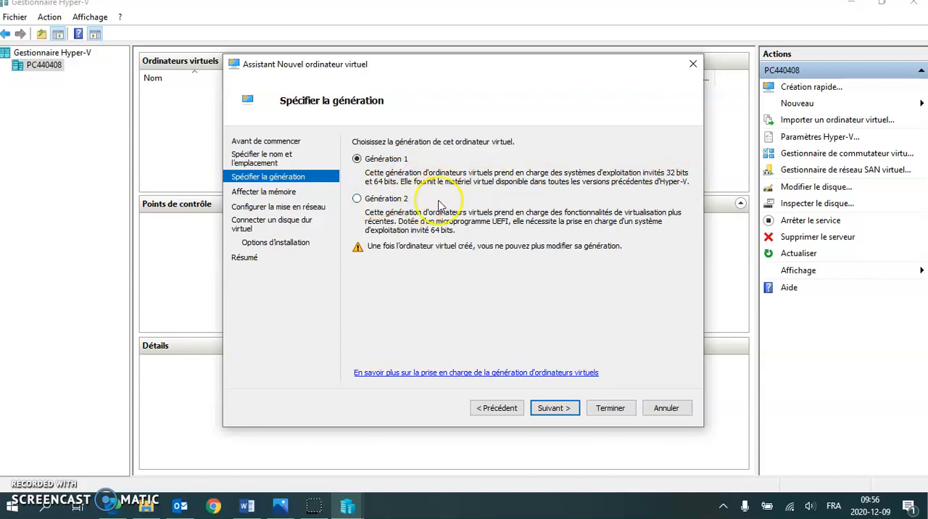
# - Keep Génération 1 for the virtual machine and set its startup memory to 6000 Mo with dynamic memory enabled
pyautogui.click(561, 413)
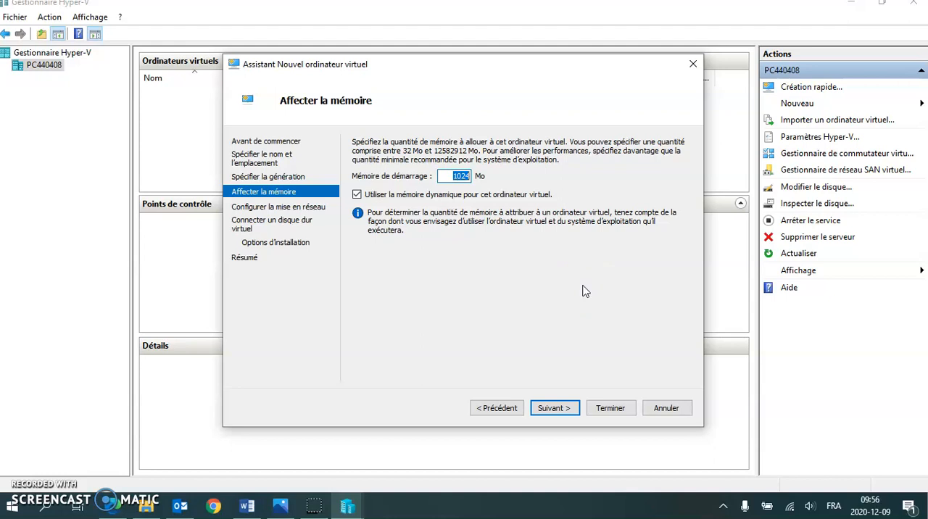
pyautogui.write('6000')
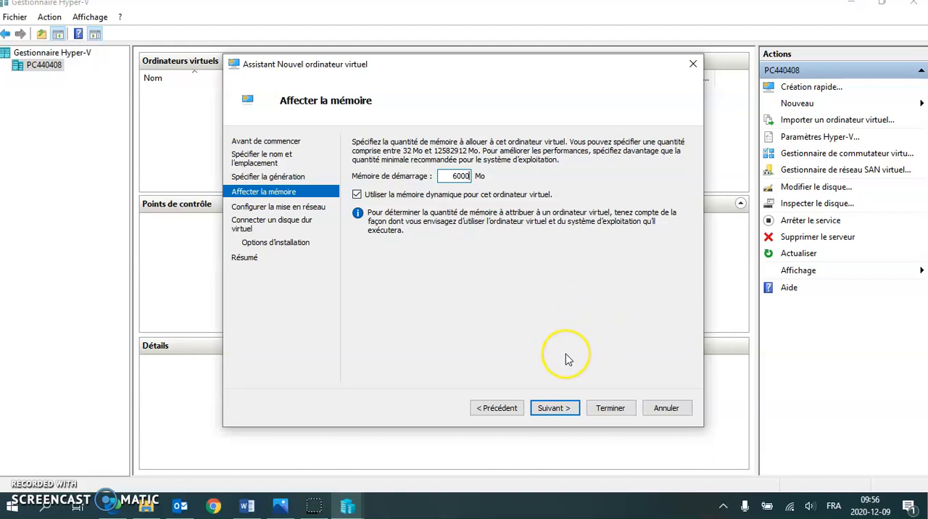
pyautogui.click(555, 410)
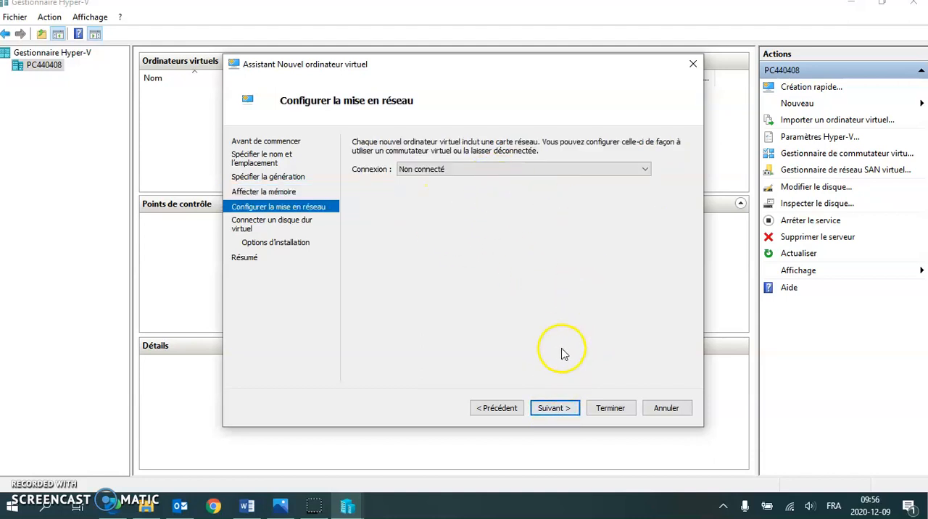
# - Leave the network connection as Non connecté and create the virtual disk Windows 7.vhdx with a size of 60 Go
pyautogui.click(557, 406)
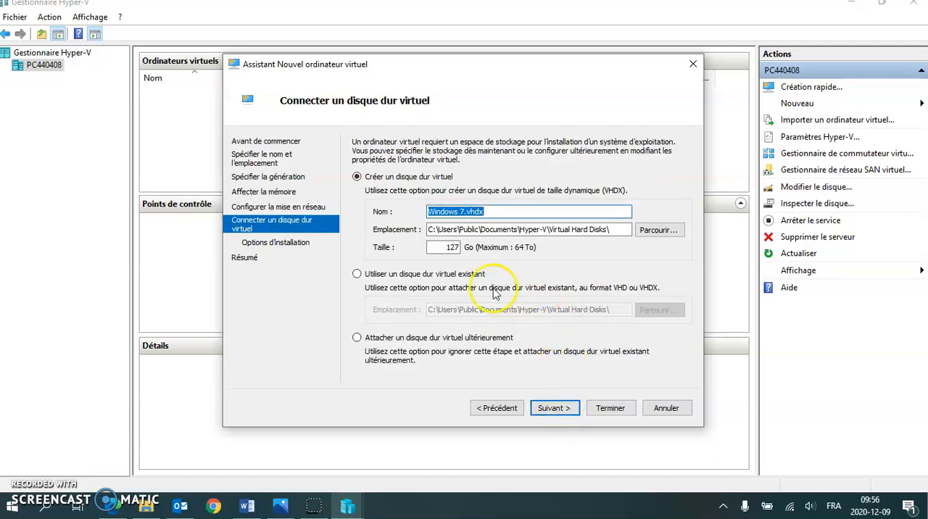
pyautogui.doubleClick(446, 247)
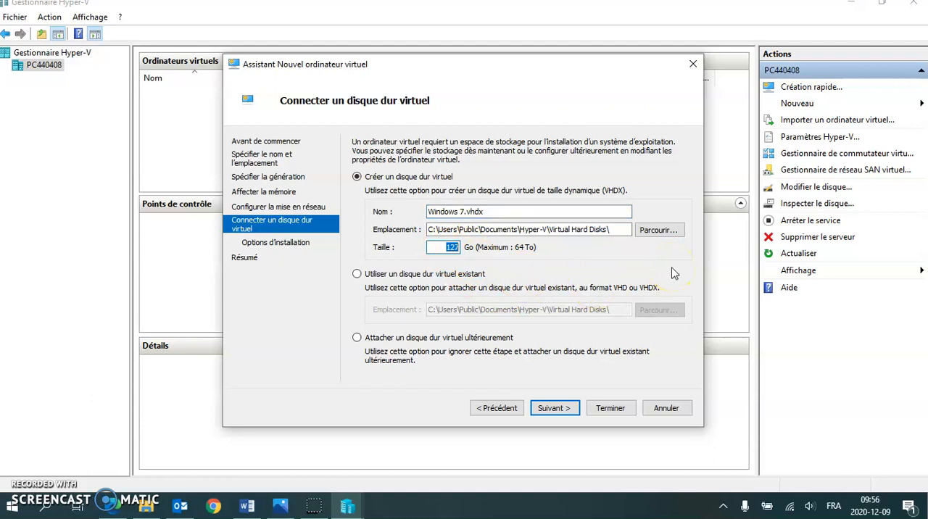
pyautogui.write('60')
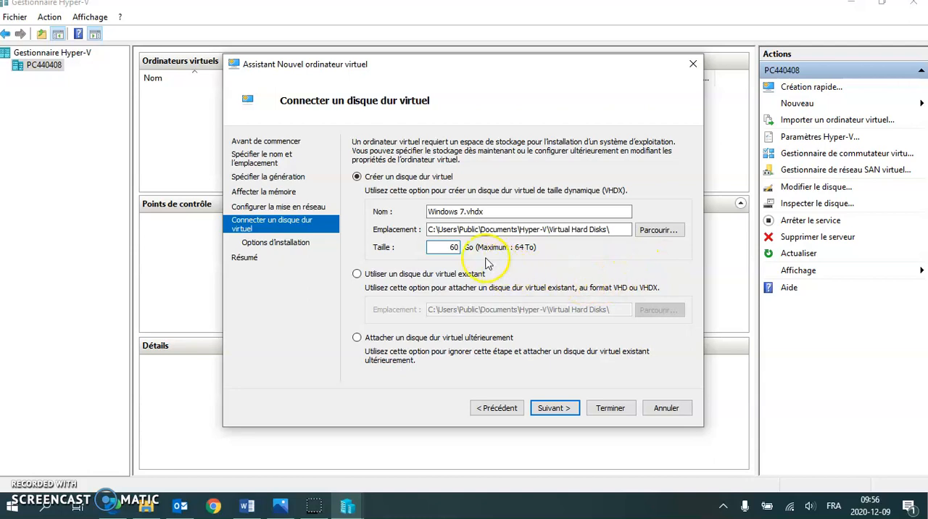
pyautogui.click(562, 410)
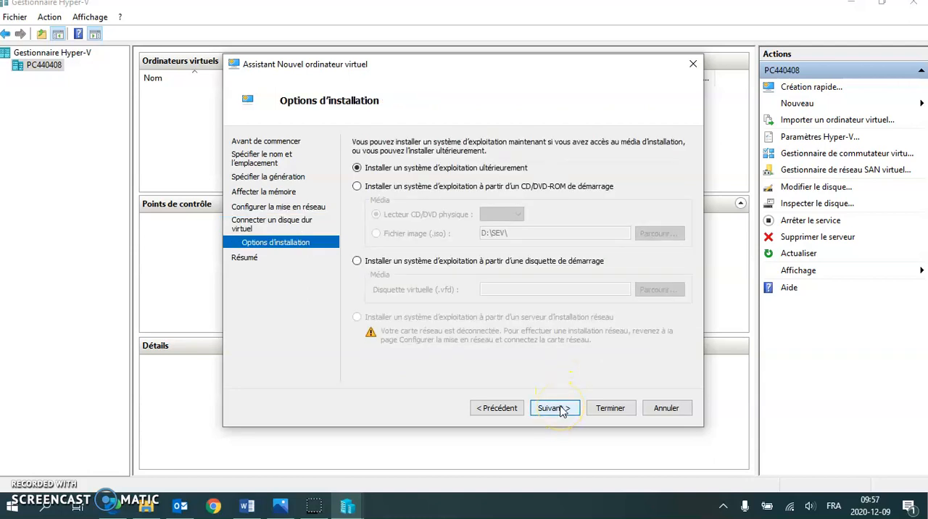
# - Set the operating system to install from the image file D:\SEV\Windows_7_Pro_FR_x64.ISO and finish creating the virtual machine
pyautogui.click(357, 187)
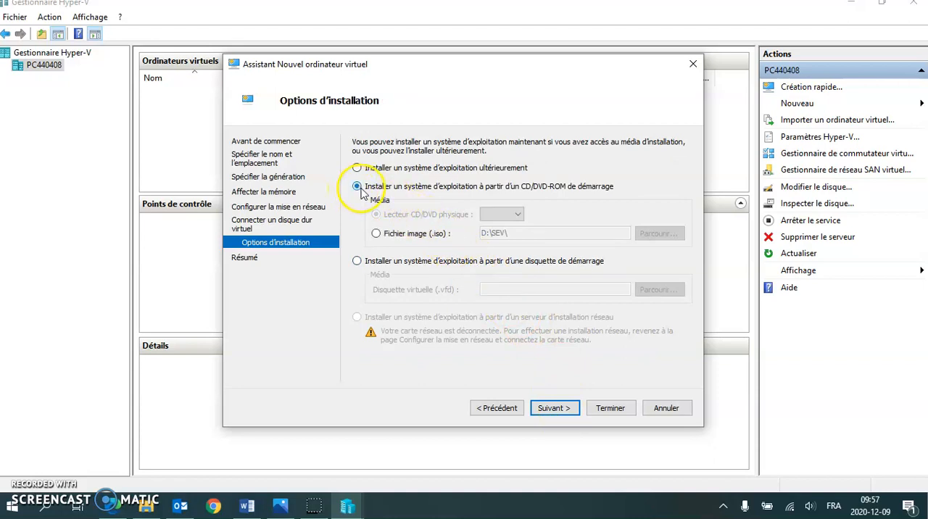
pyautogui.click(376, 234)
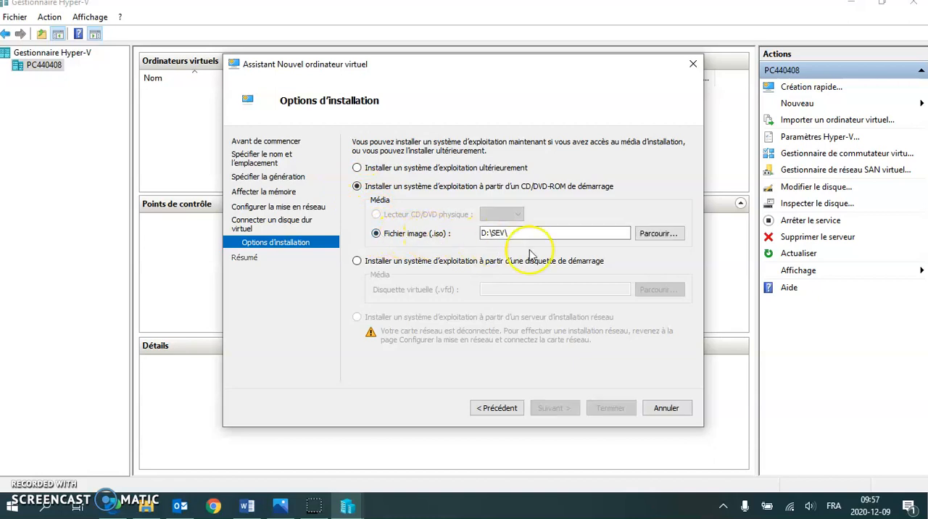
pyautogui.click(658, 235)
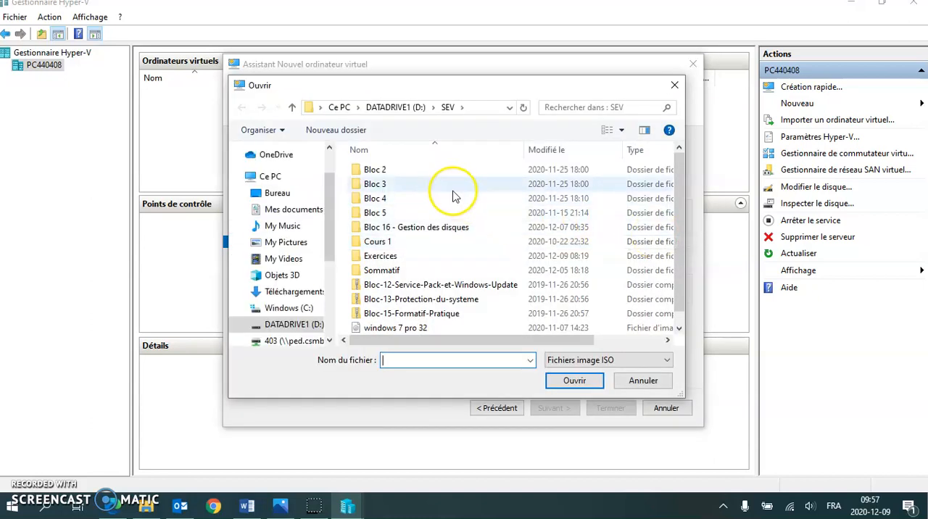
pyautogui.scroll(-1, 457, 203)
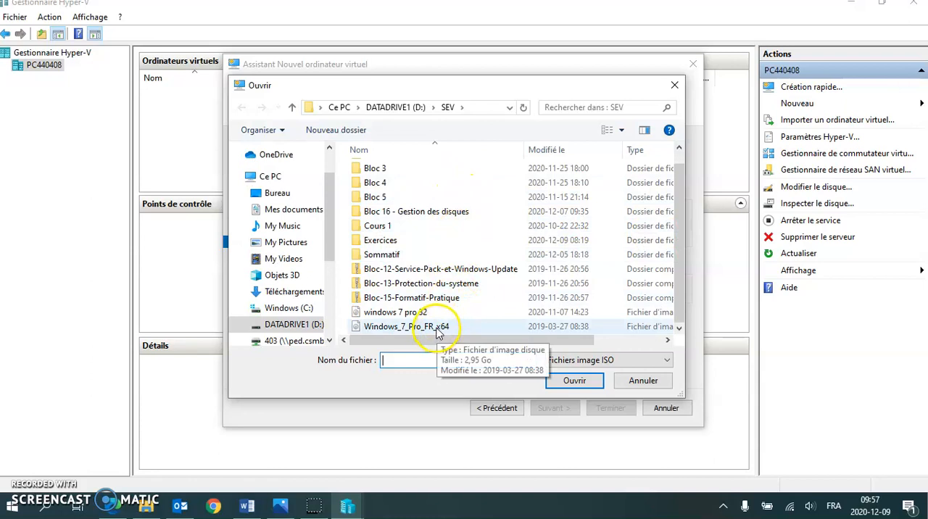
pyautogui.click(395, 327)
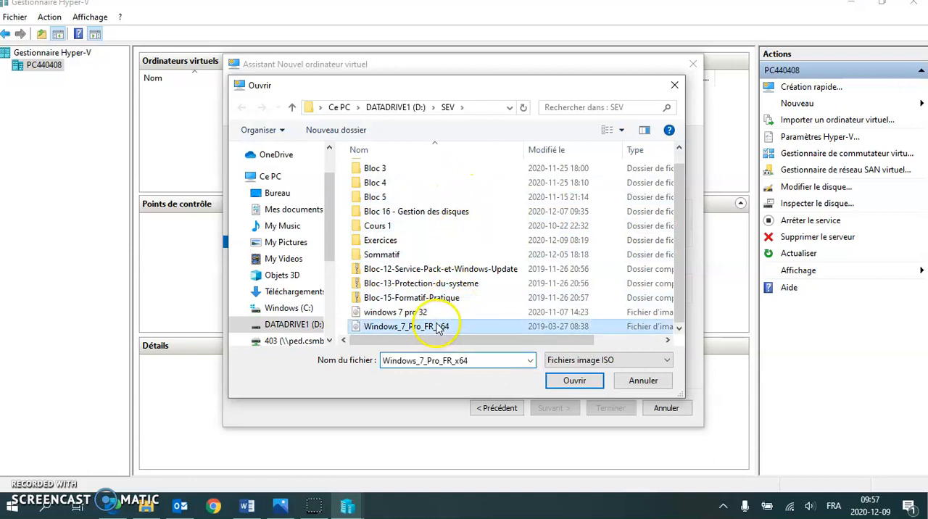
pyautogui.click(490, 108)
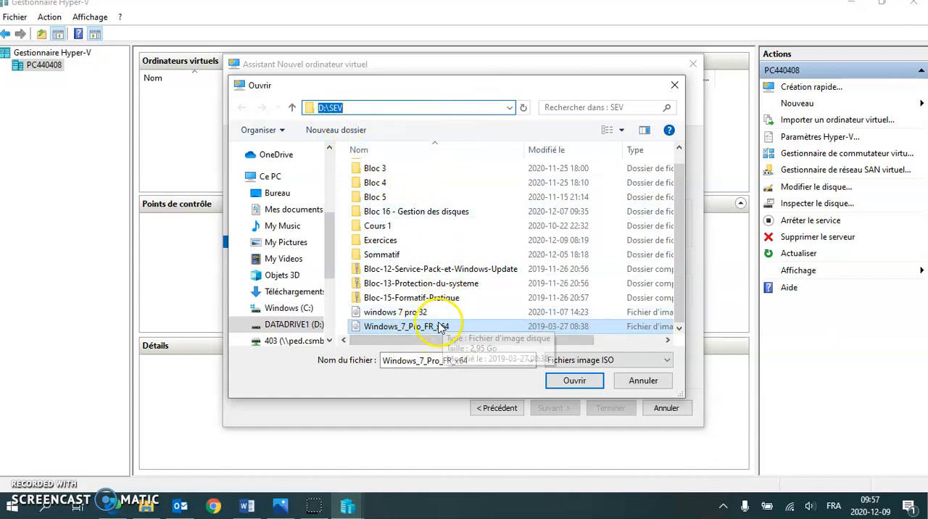
pyautogui.click(425, 315)
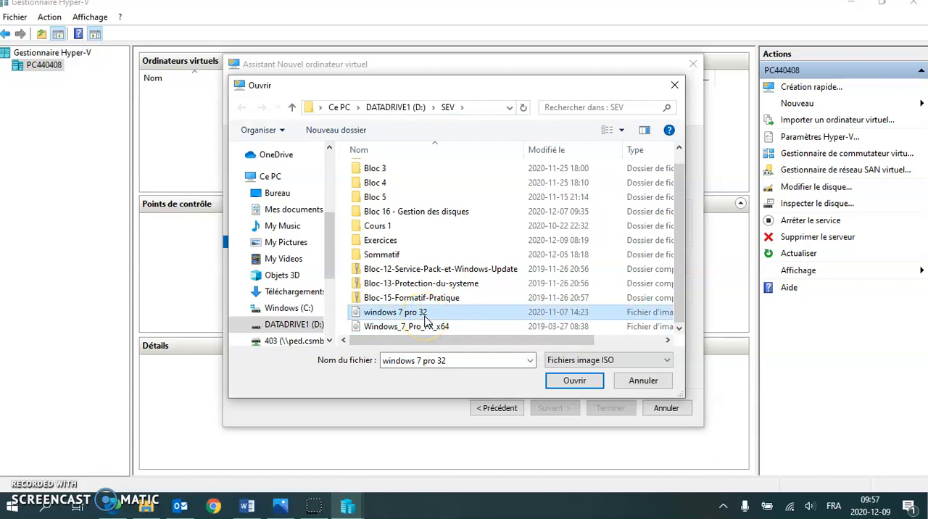
pyautogui.click(430, 328)
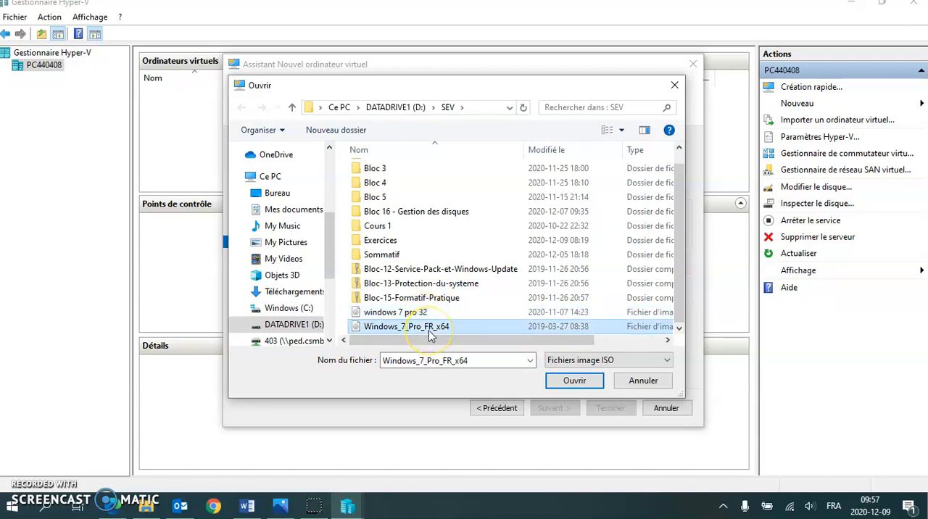
pyautogui.click(573, 386)
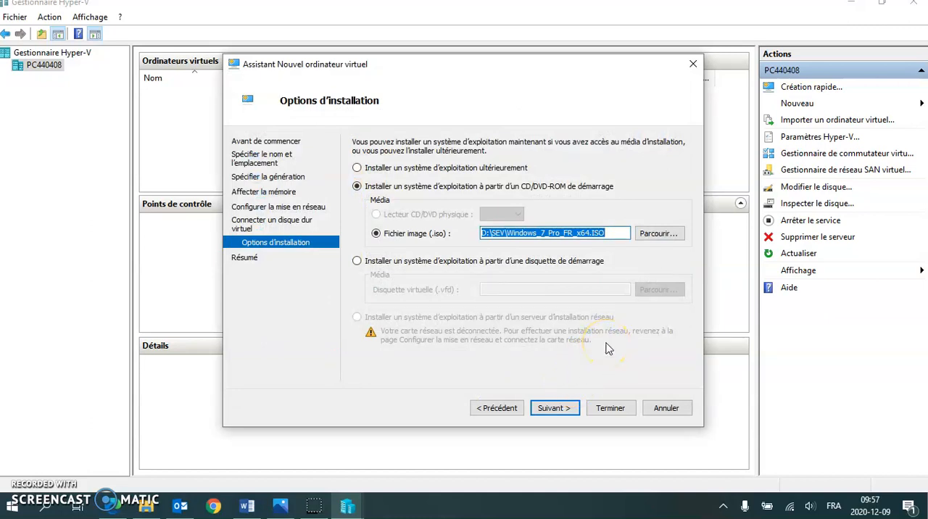
pyautogui.click(563, 420)
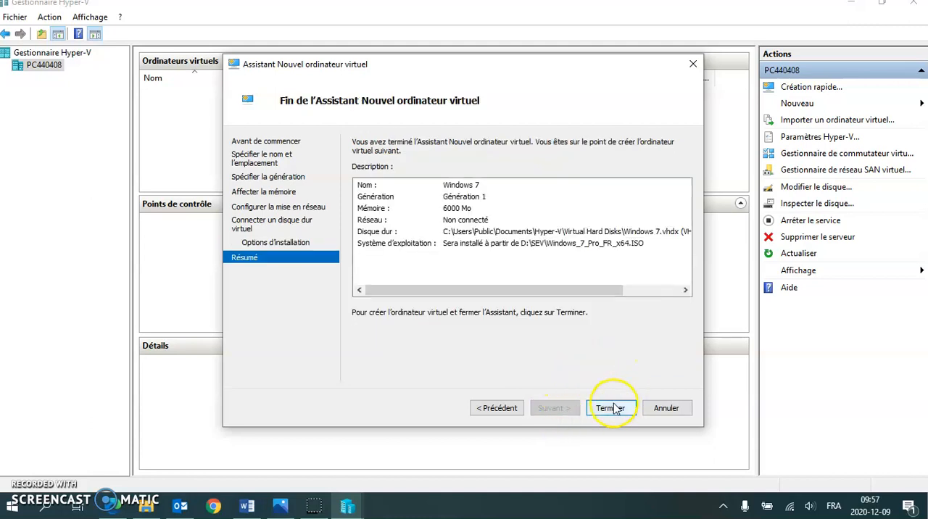
pyautogui.click(614, 409)
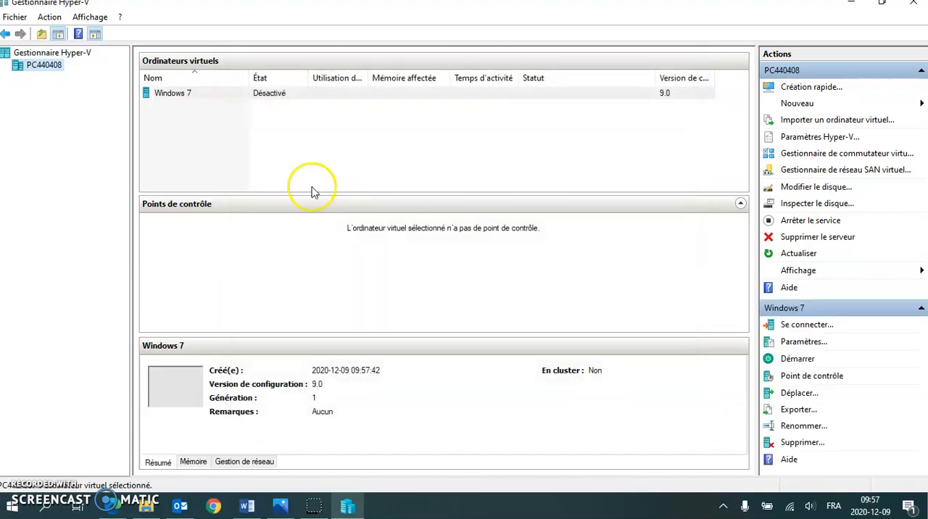
# - Connect to the Windows 7 virtual machine and start it
pyautogui.click(291, 96)
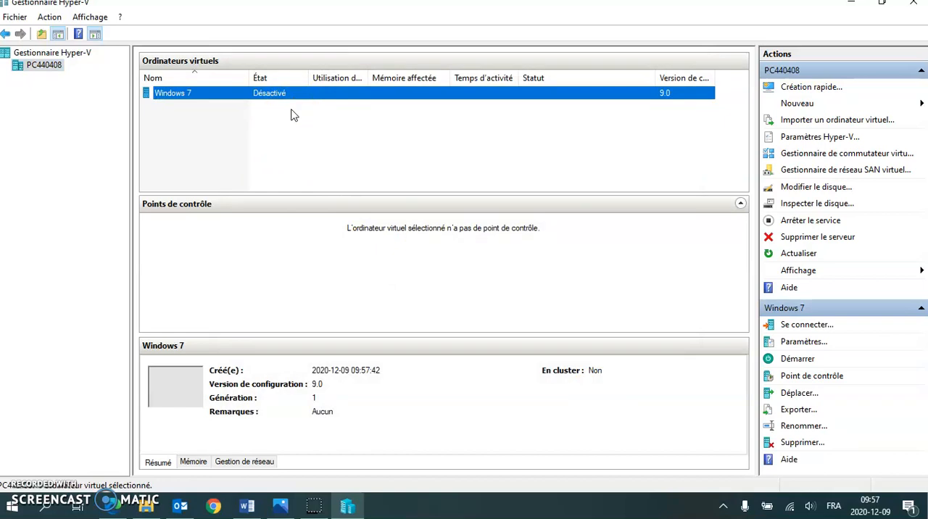
pyautogui.click(278, 96)
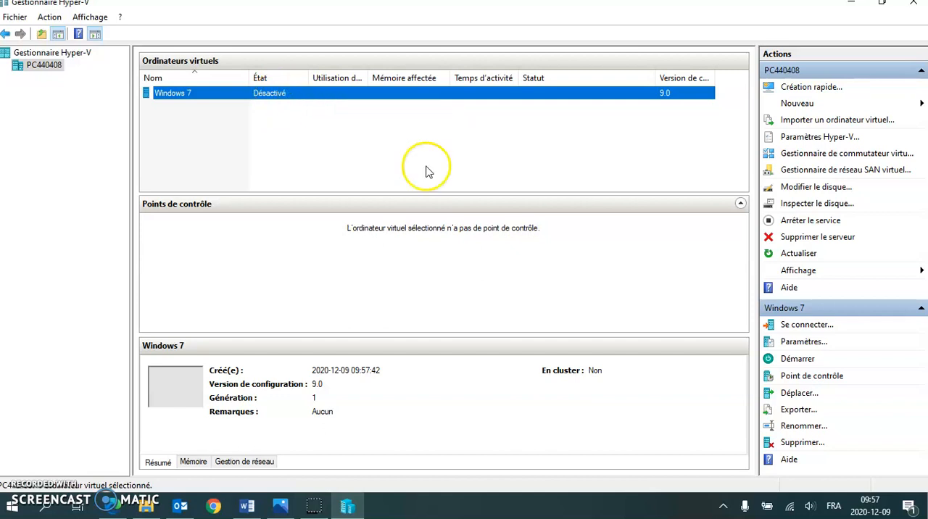
pyautogui.moveTo(796, 81); pyautogui.dragTo(491, 42)
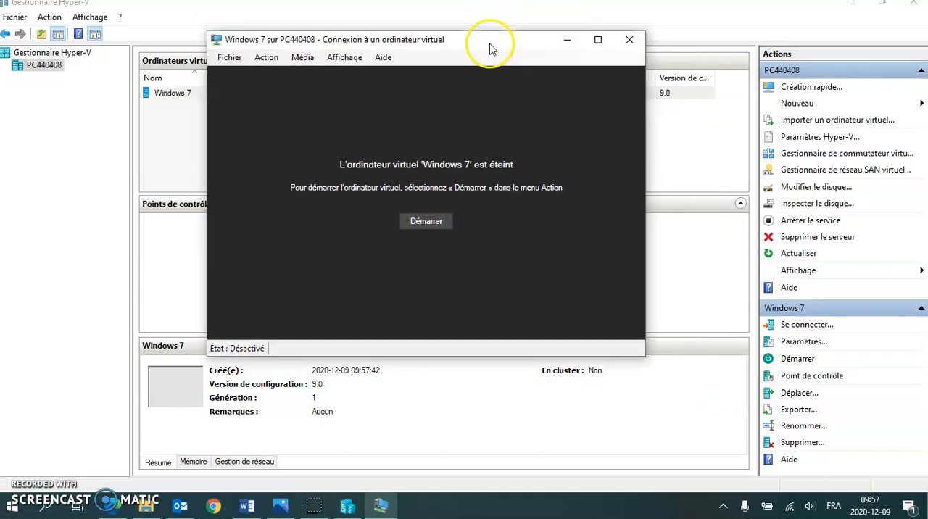
pyautogui.click(433, 223)
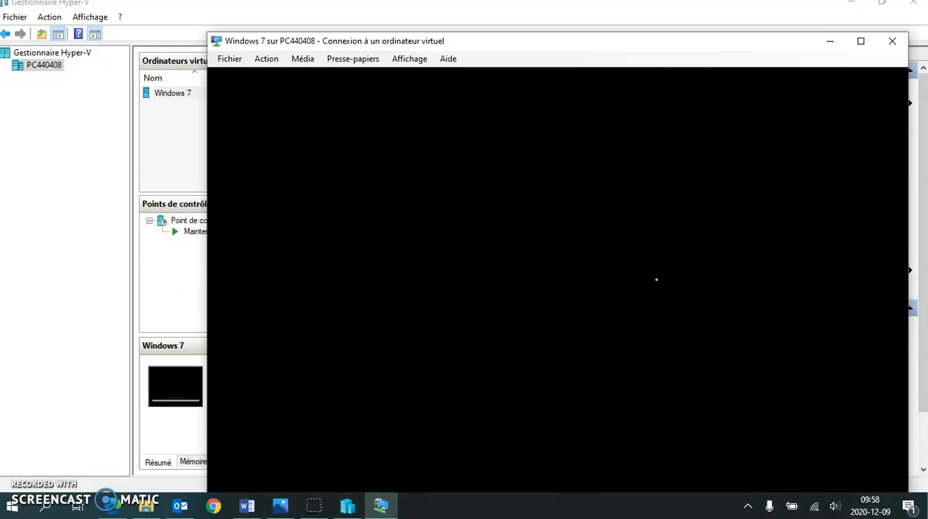
# - Reposition the virtual machine's connection window and expand it to full screen
pyautogui.click(670, 233)
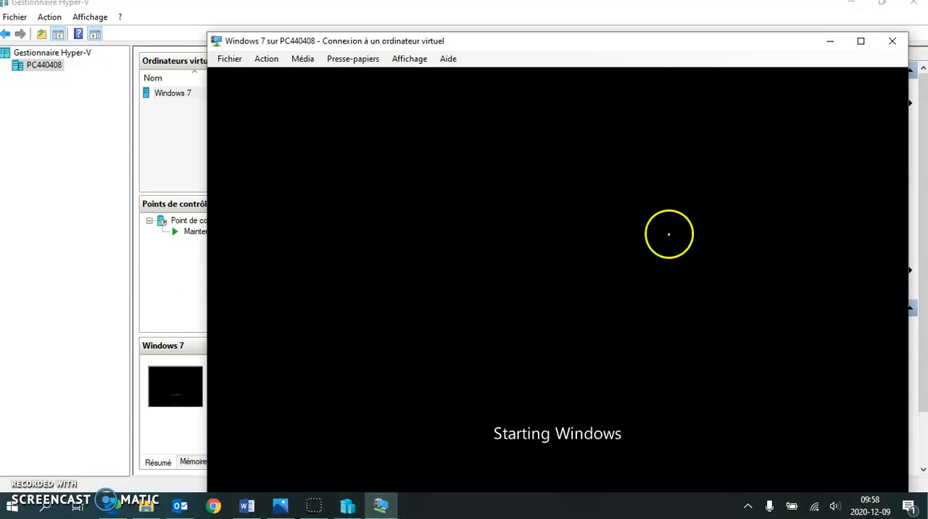
pyautogui.moveTo(700, 37); pyautogui.dragTo(602, 25)
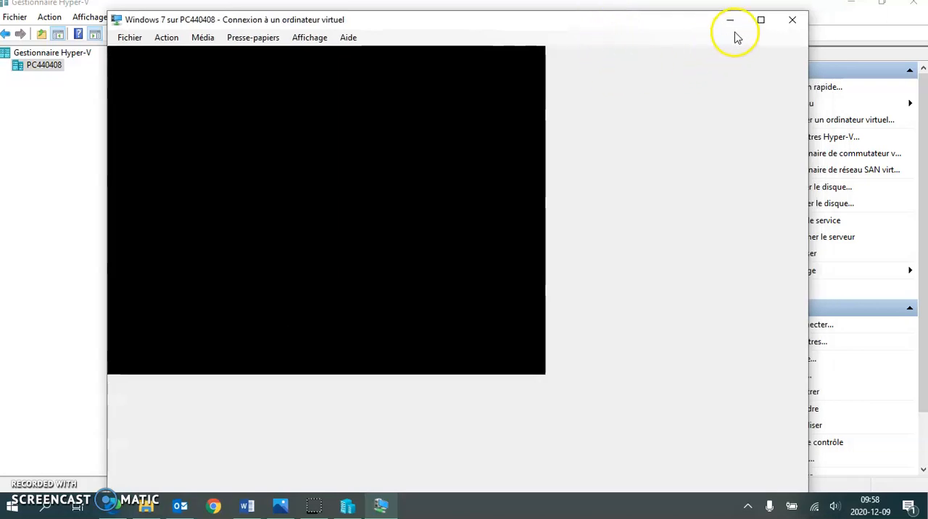
pyautogui.click(763, 22)
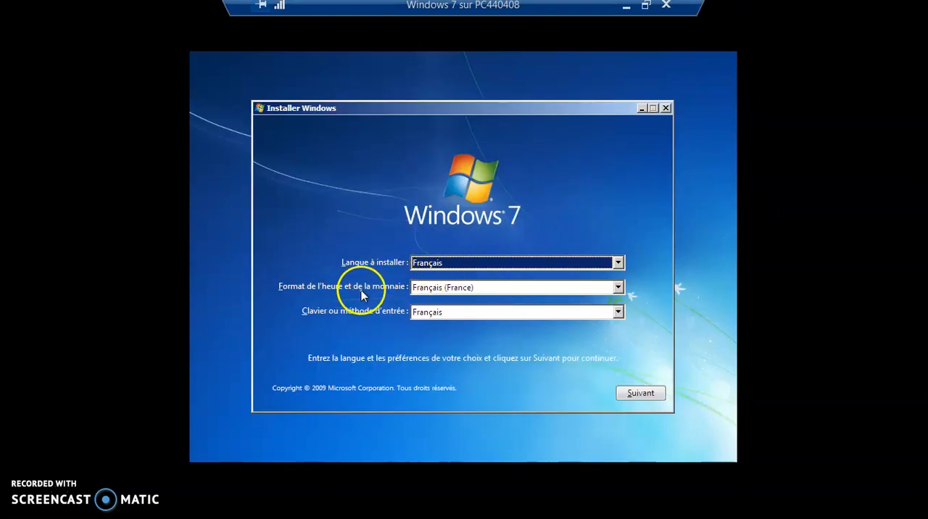
# - Set the time and currency format to Français (Canada) and launch the Windows 7 installation
pyautogui.click(619, 289)
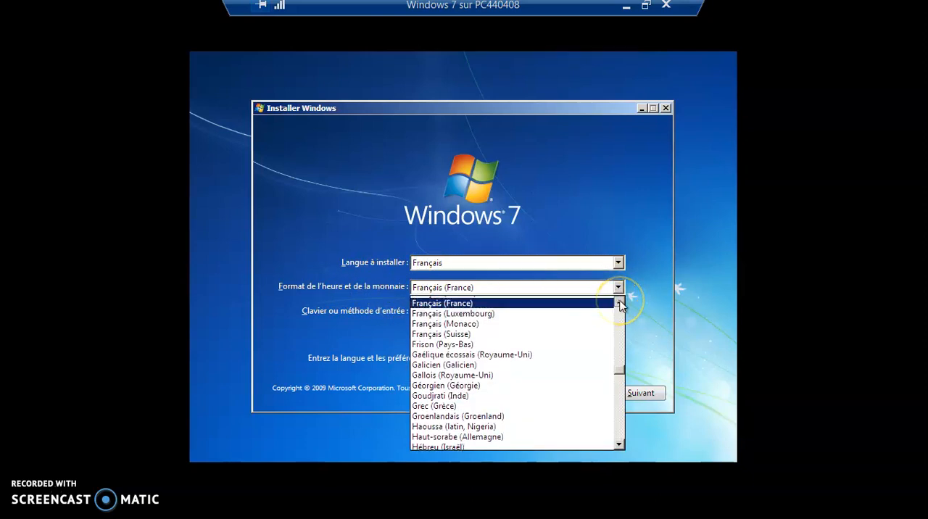
pyautogui.click(618, 302)
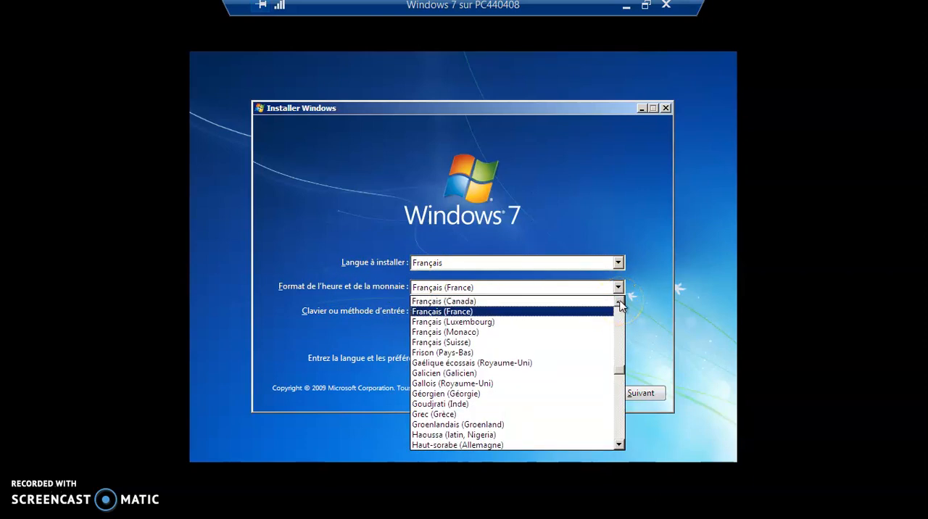
pyautogui.click(489, 303)
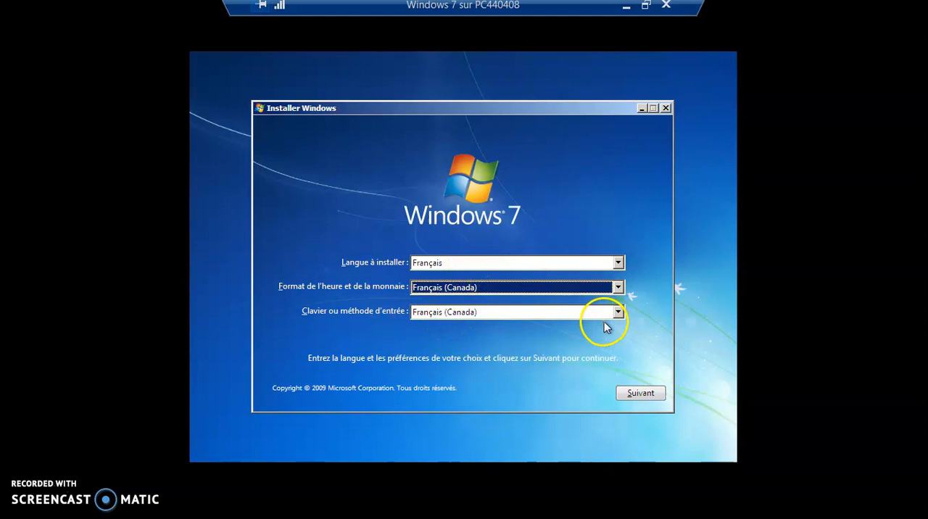
pyautogui.click(648, 392)
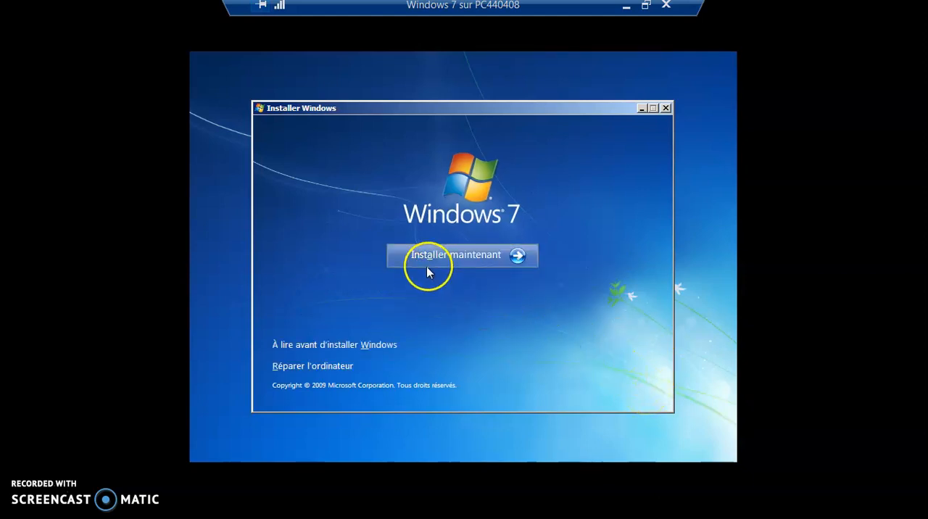
pyautogui.click(467, 254)
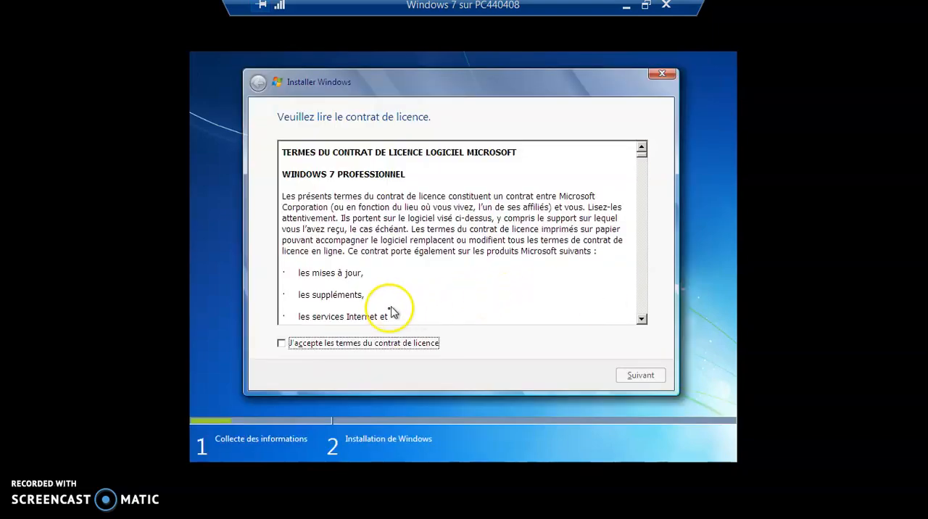
# - Accept the licence terms and choose the Personnalisée (option avancée) installation type
pyautogui.click(306, 345)
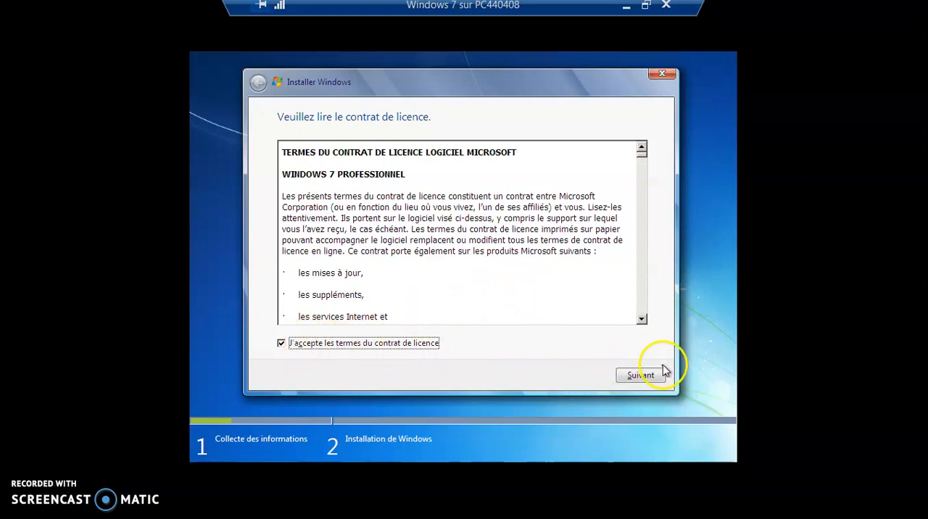
pyautogui.click(639, 376)
pyautogui.click(382, 261)
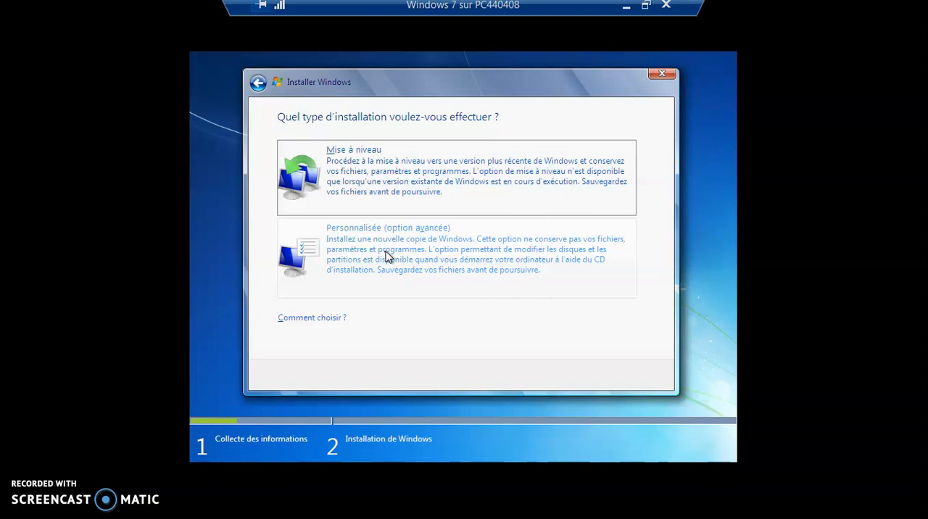
# - Choose the Personnalisée installation and create a new 30440 Mo partition in the unallocated space of disk 0, accepting additional system partitions
pyautogui.click(387, 256)
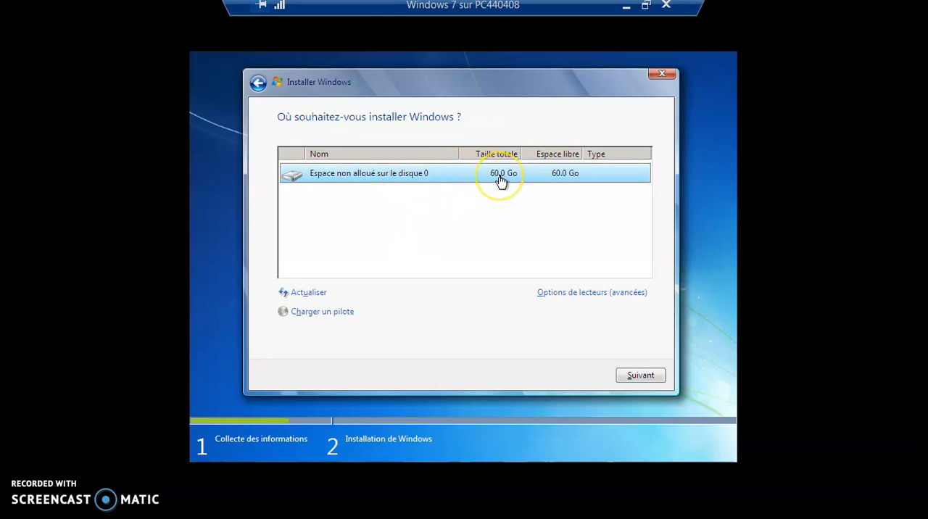
pyautogui.click(559, 293)
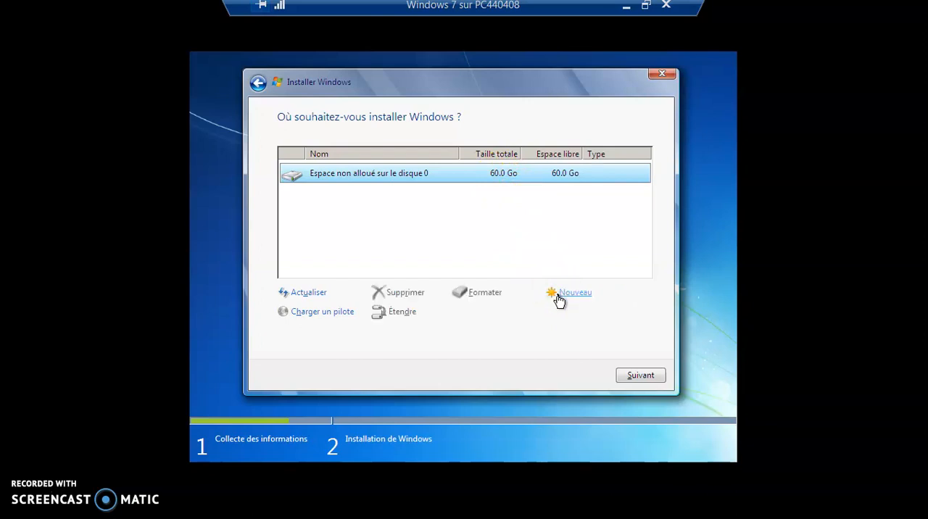
pyautogui.click(571, 294)
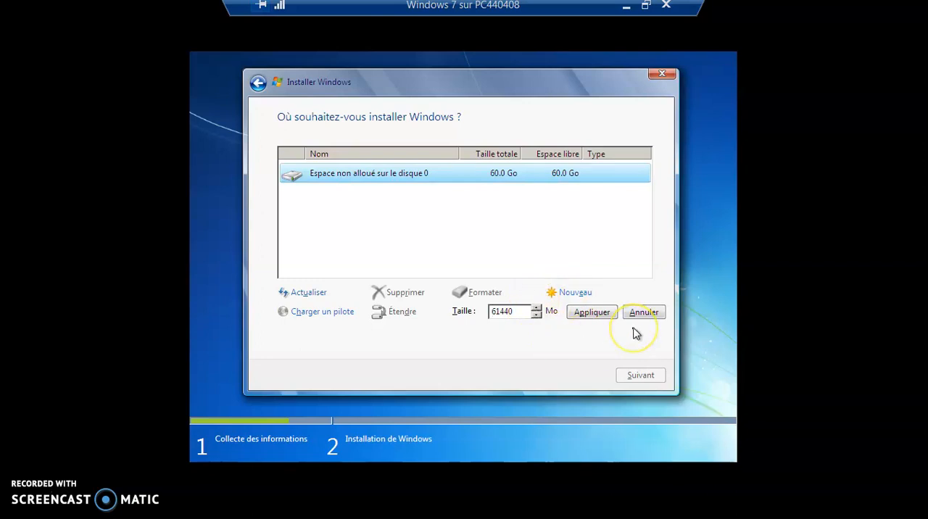
pyautogui.press('Delete')
pyautogui.press('Delete')
pyautogui.write('30')
pyautogui.click(596, 315)
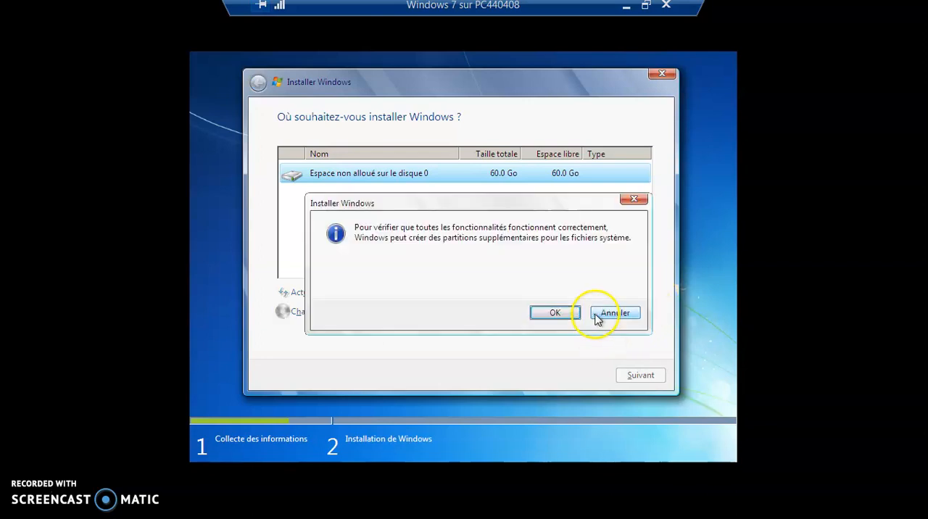
pyautogui.click(553, 314)
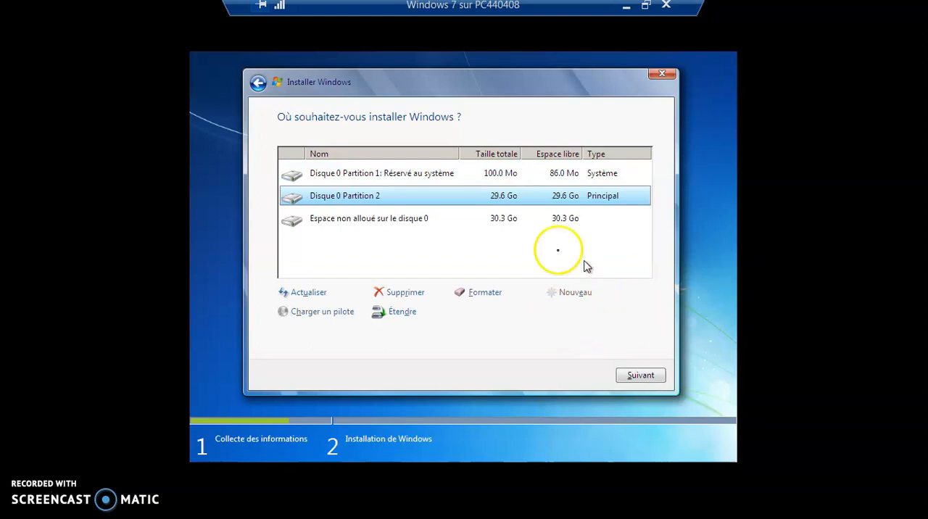
# - Select Disque 0 Partition 2 as the installation target and start installing Windows on it
pyautogui.click(403, 179)
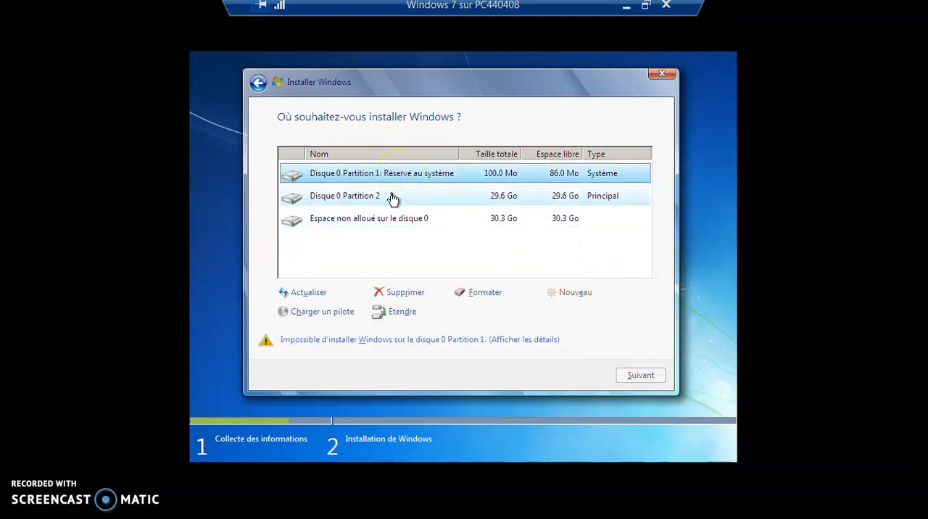
pyautogui.click(392, 199)
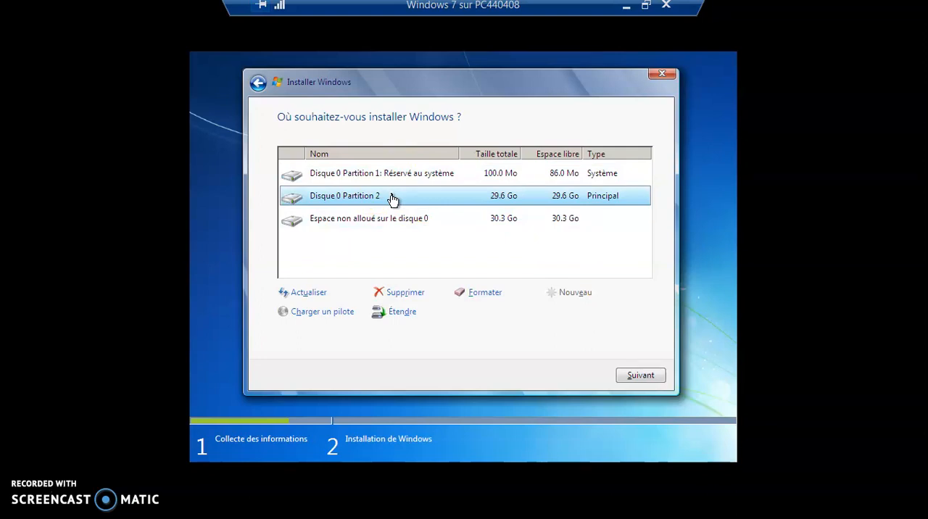
pyautogui.click(394, 218)
pyautogui.click(458, 261)
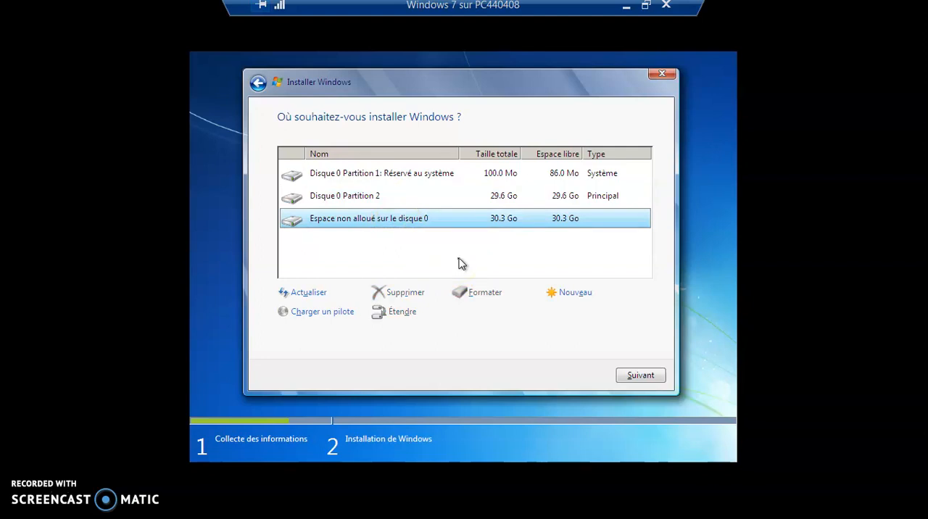
pyautogui.click(401, 199)
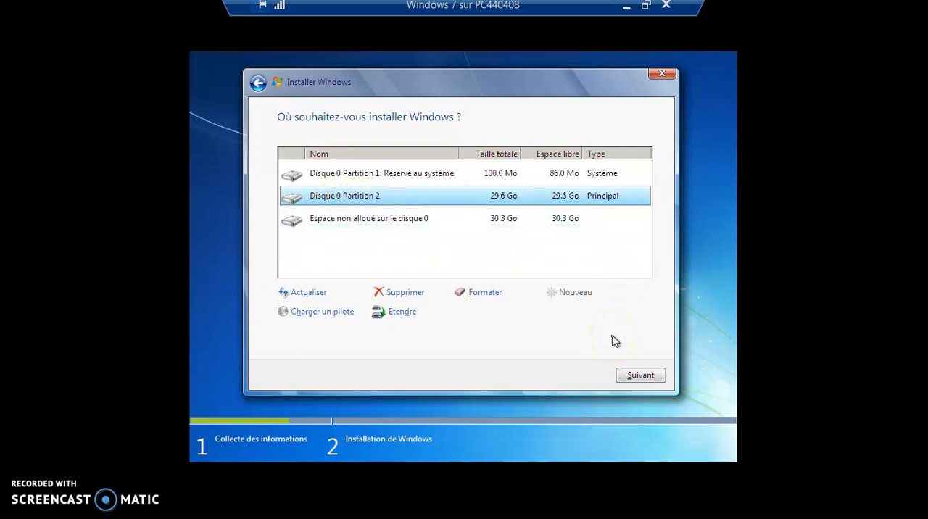
pyautogui.click(640, 376)
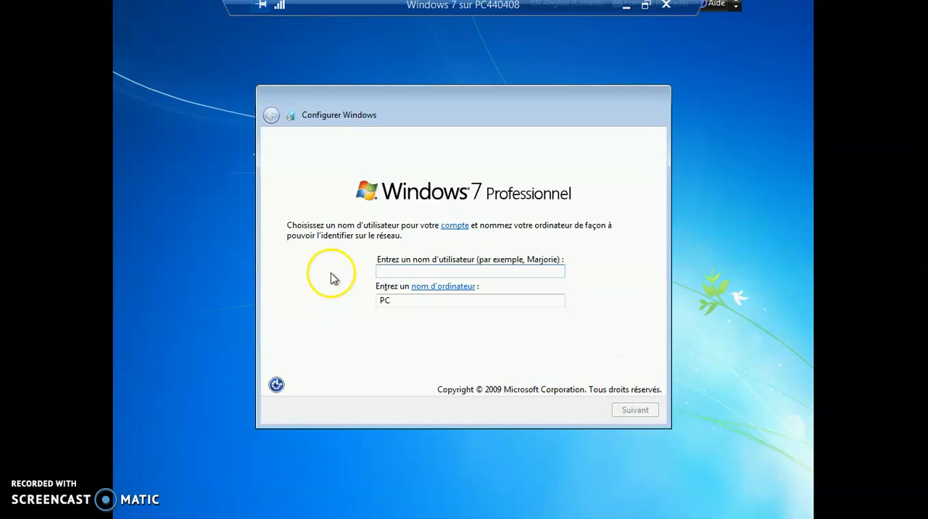
# - Enter the account's user name and replace the PC suffix of the computer name with MV
pyautogui.write('sdi')
pyautogui.write('aig')
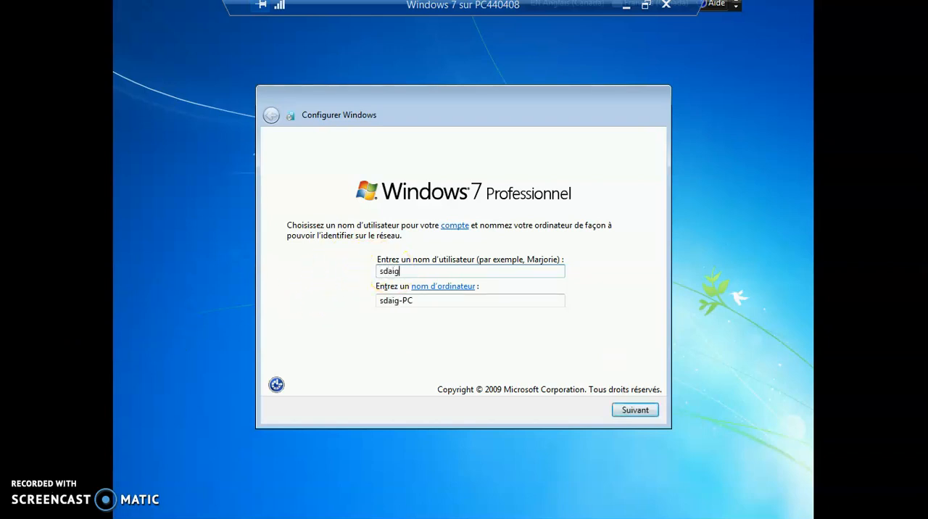
pyautogui.write('le')
pyautogui.doubleClick(424, 304)
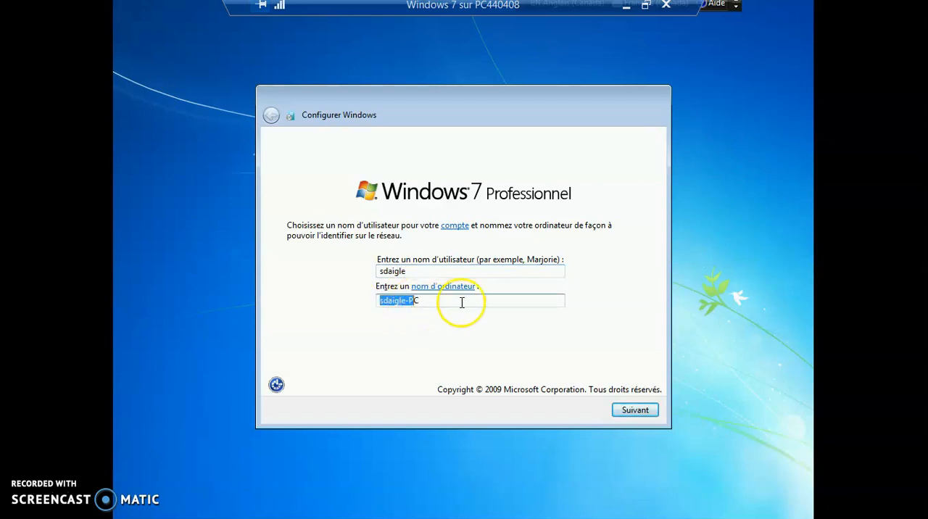
pyautogui.moveTo(421, 304)
pyautogui.mouseDown()
pyautogui.moveTo(379, 305)
pyautogui.moveTo(410, 305)
pyautogui.mouseUp()
pyautogui.write('M')
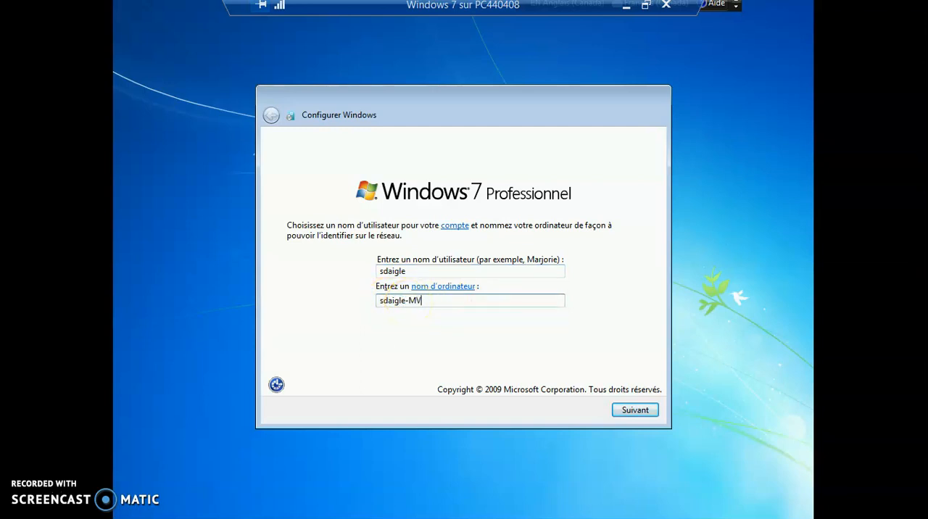
pyautogui.write('V')
pyautogui.click(637, 412)
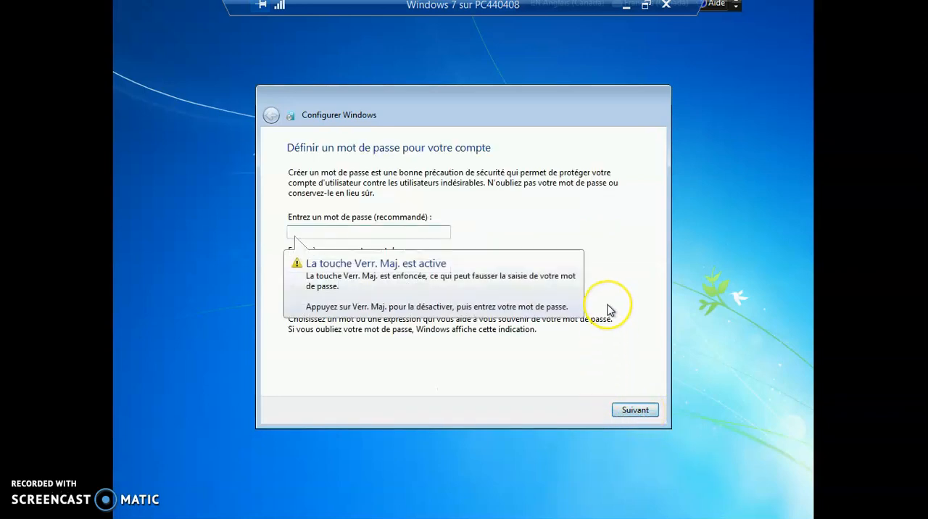
# - Turn off caps lock, enter and confirm the account password, and fill in a password hint
pyautogui.press('capslock')
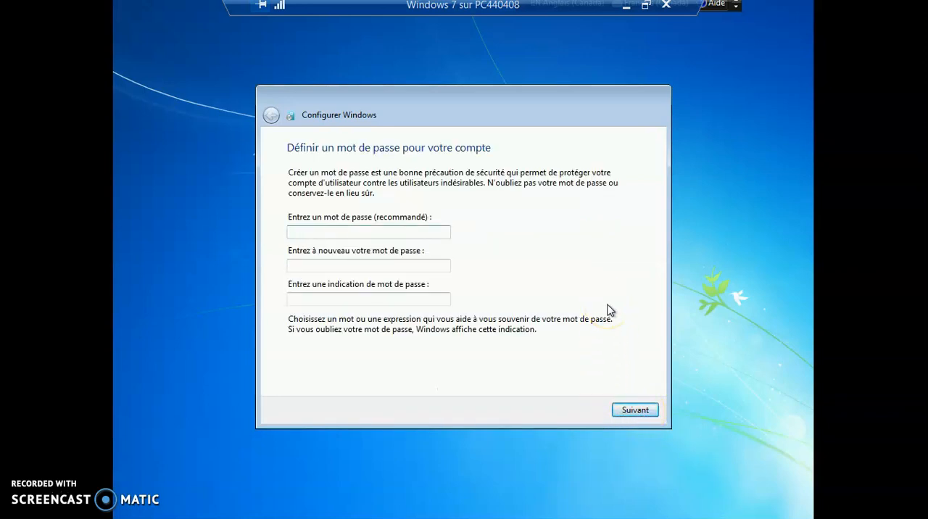
pyautogui.write('******')
pyautogui.press('Tab')
pyautogui.write('*')
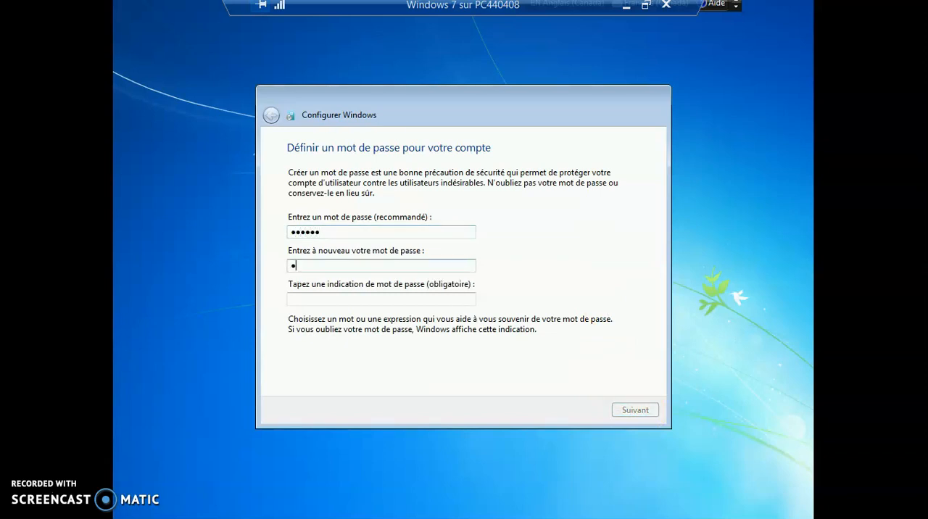
pyautogui.press('Tab')
pyautogui.write('wqe')
pyautogui.click(629, 276)
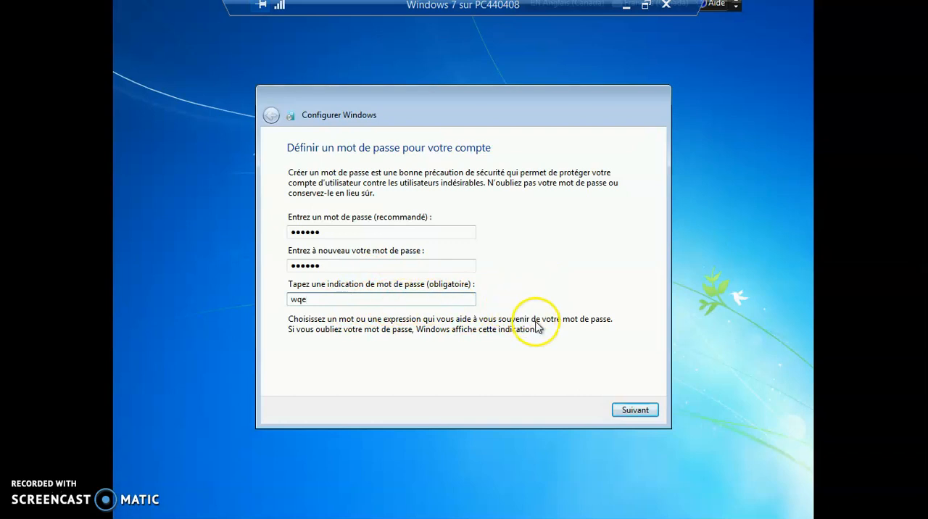
pyautogui.click(635, 410)
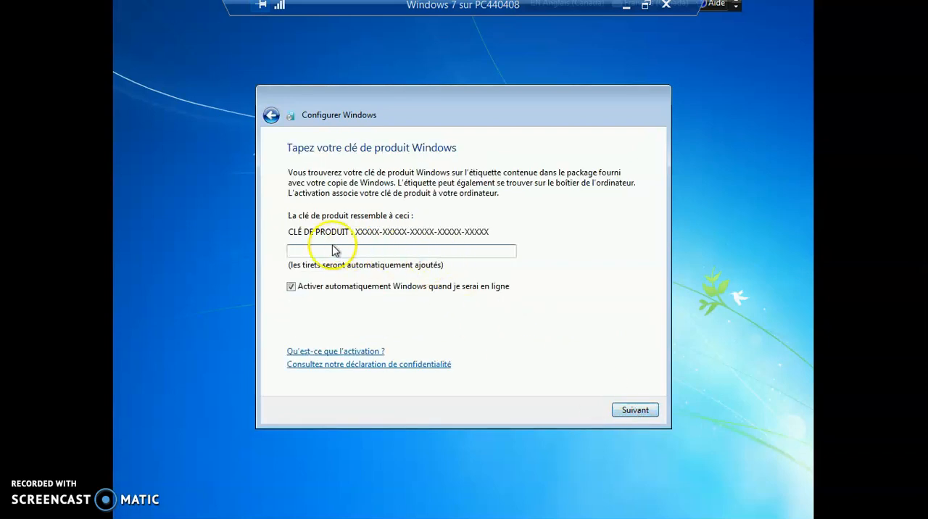
# - Disable automatic Windows activation, skip the product key, and choose Utiliser les paramètres recommandés for protection and updates
pyautogui.click(292, 289)
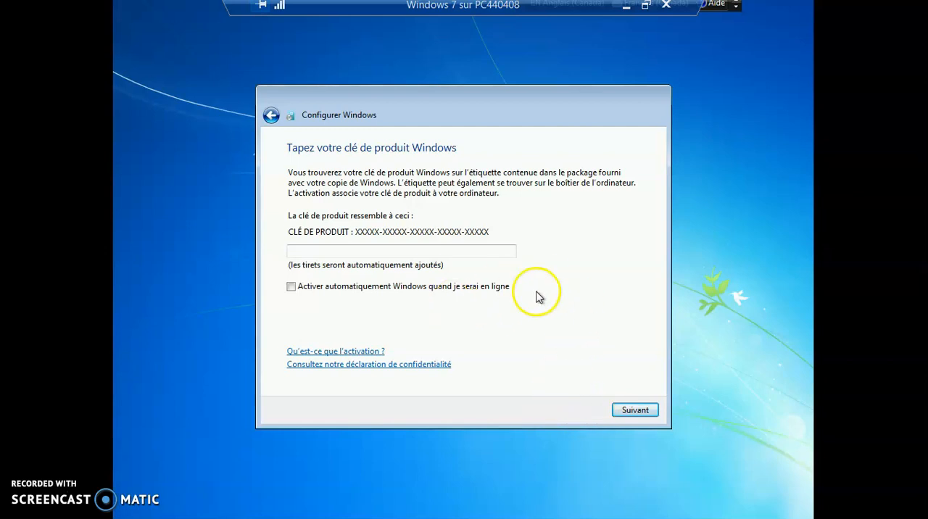
pyautogui.click(633, 411)
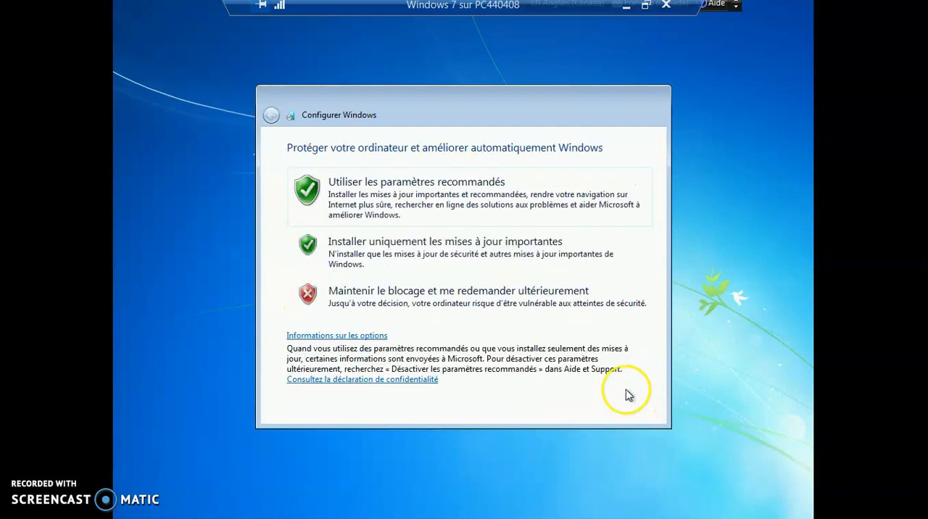
pyautogui.click(432, 207)
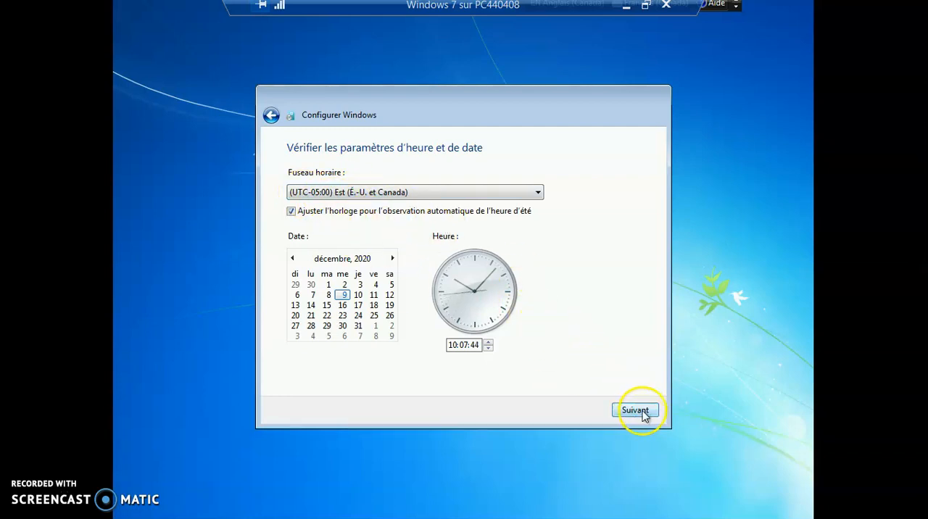
# - Check the available time zones and accept the date and time settings with (UTC-05:00) Est (É.-U. et Canada)
pyautogui.click(539, 192)
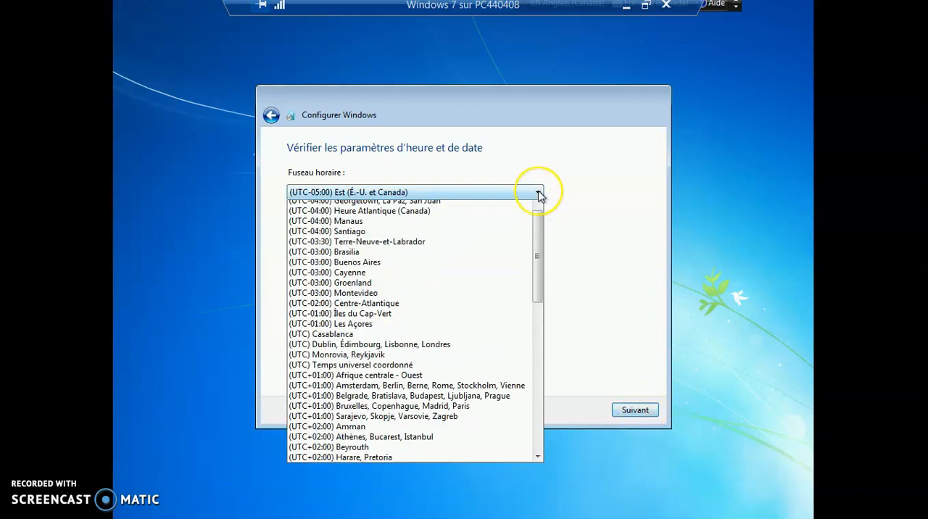
pyautogui.click(538, 194)
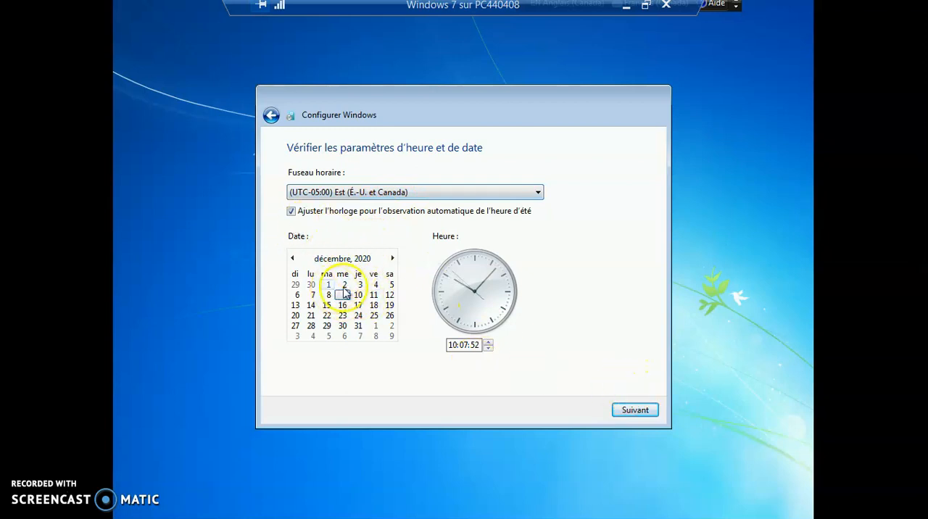
pyautogui.click(635, 410)
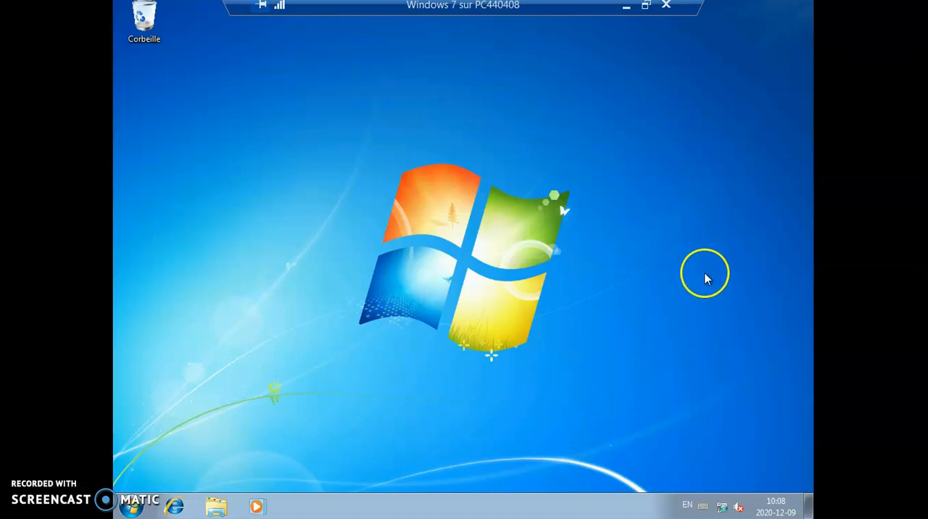
# - Connect the virtual machine's network adapter to Default Switch in its settings, and return the connection window to full screen
pyautogui.moveTo(723, 509)
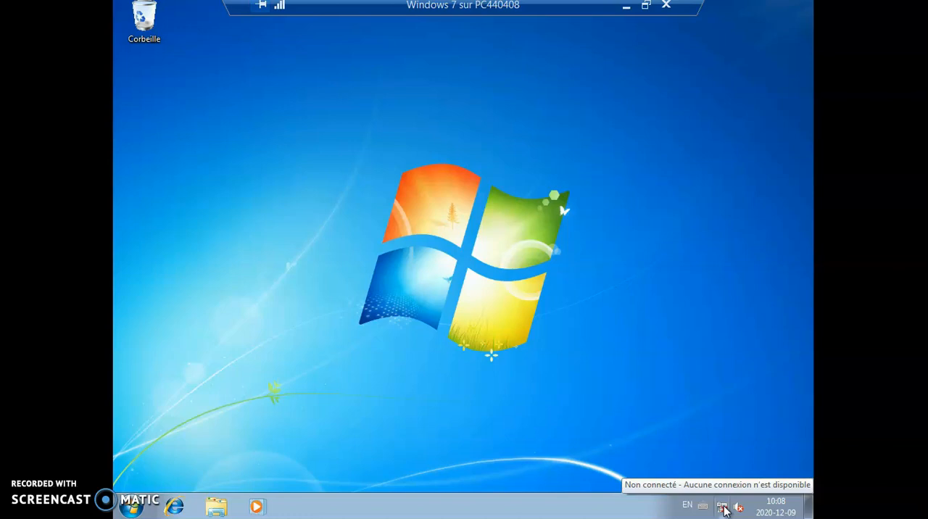
pyautogui.click(647, 8)
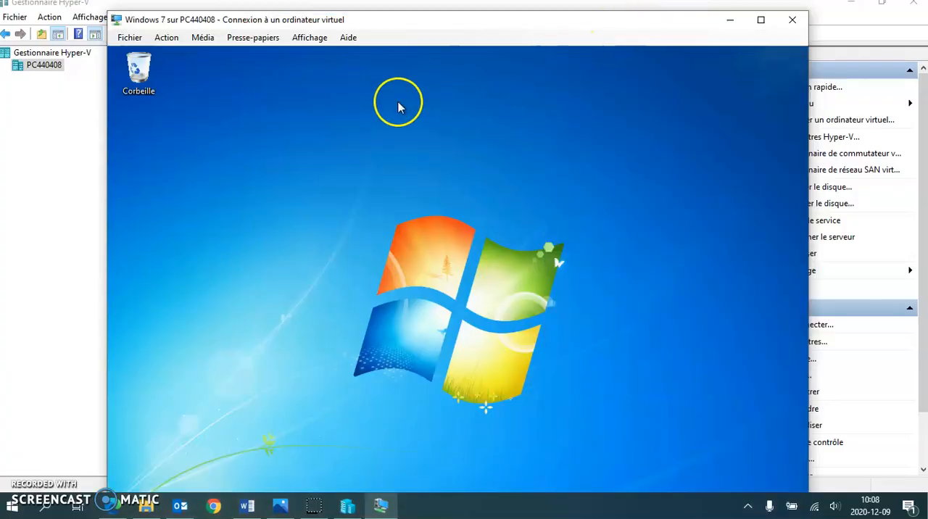
pyautogui.click(130, 40)
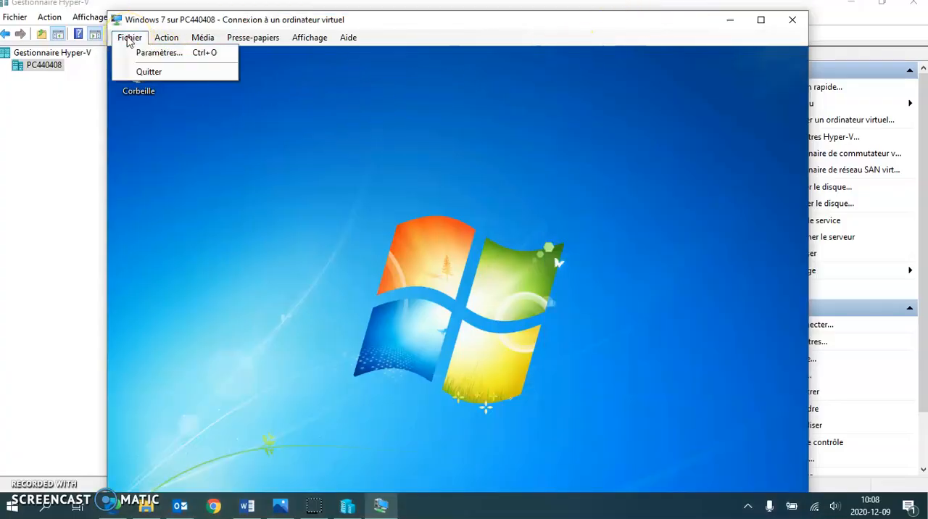
pyautogui.click(152, 52)
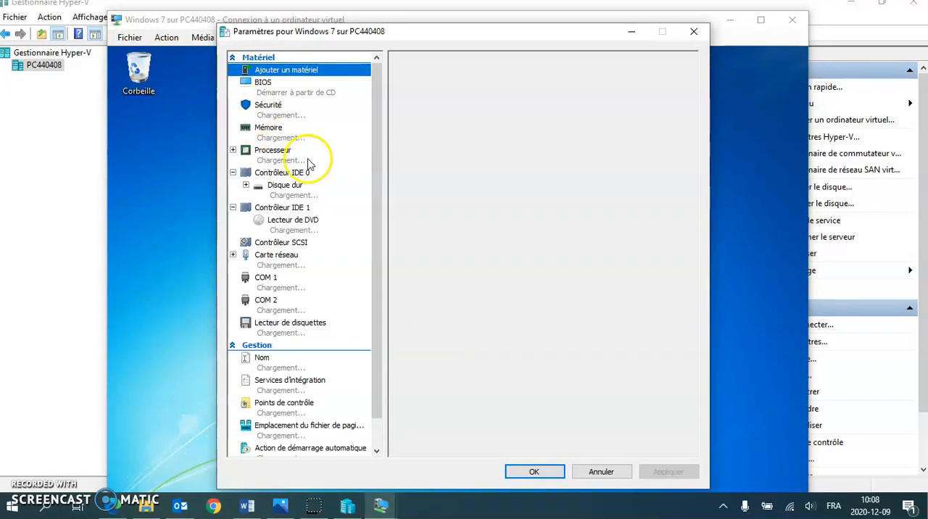
pyautogui.click(277, 259)
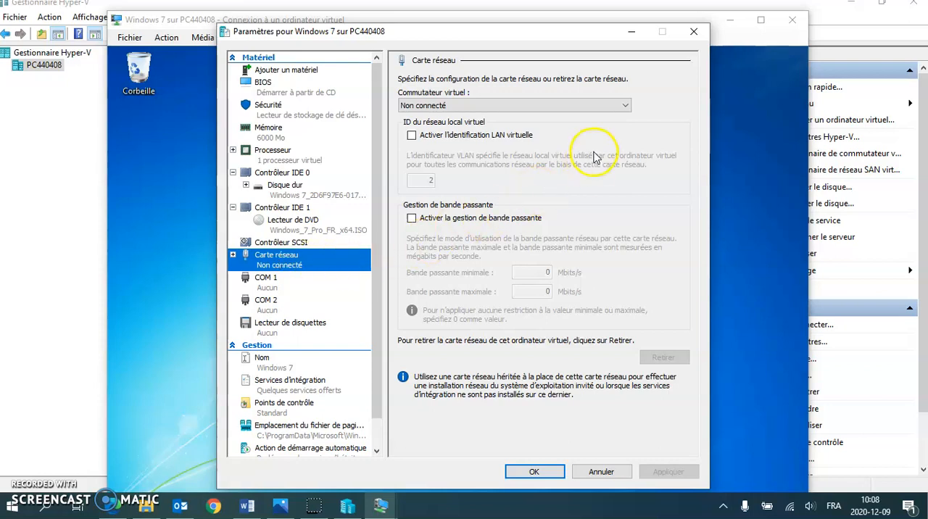
pyautogui.click(626, 106)
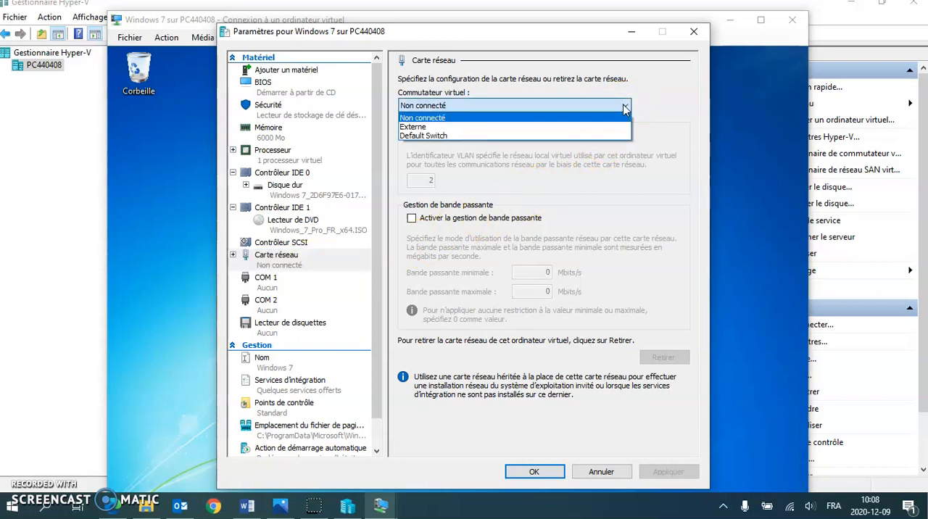
pyautogui.click(436, 137)
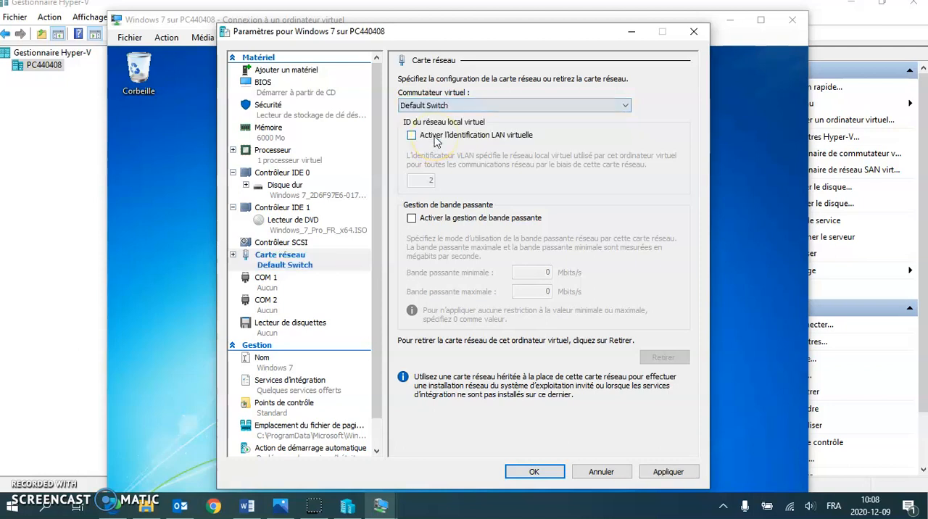
pyautogui.click(668, 473)
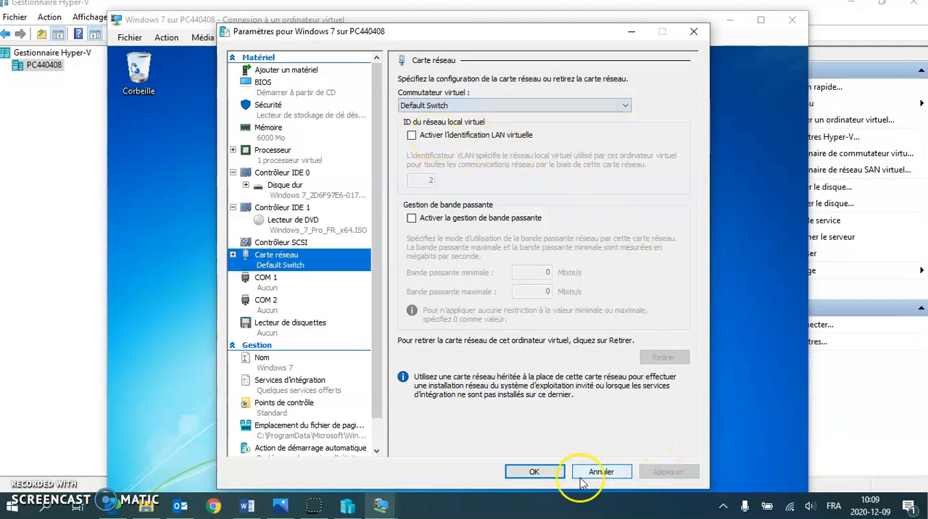
pyautogui.click(534, 472)
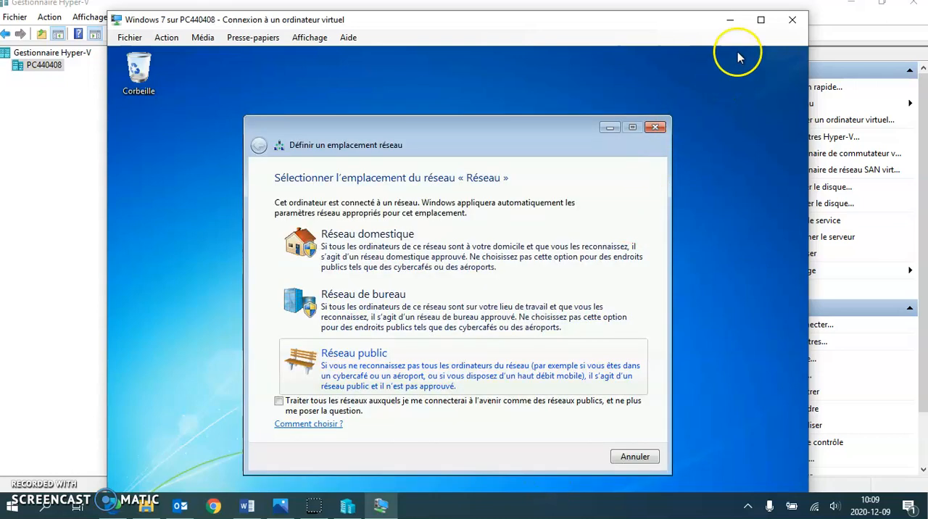
pyautogui.click(761, 20)
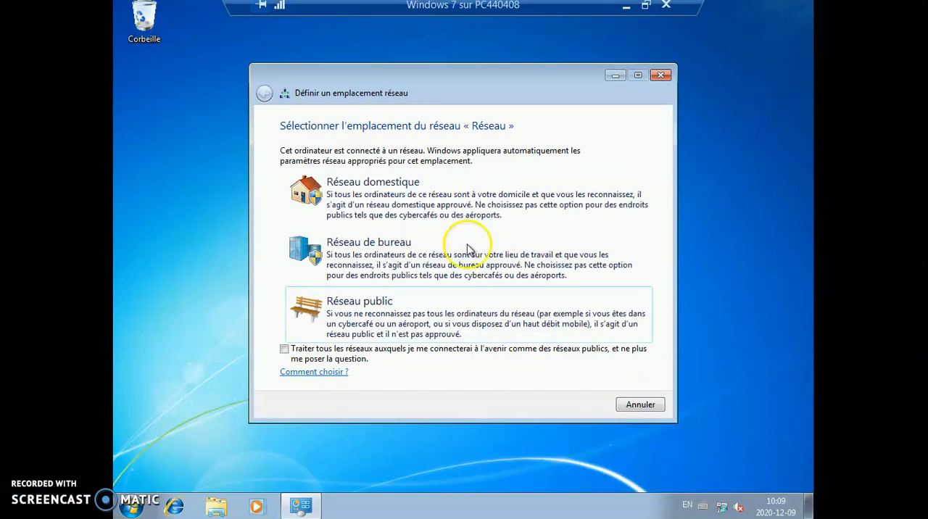
# - Dismiss the network location dialog without choosing a location and try to load google.ca in Internet Explorer
pyautogui.click(662, 76)
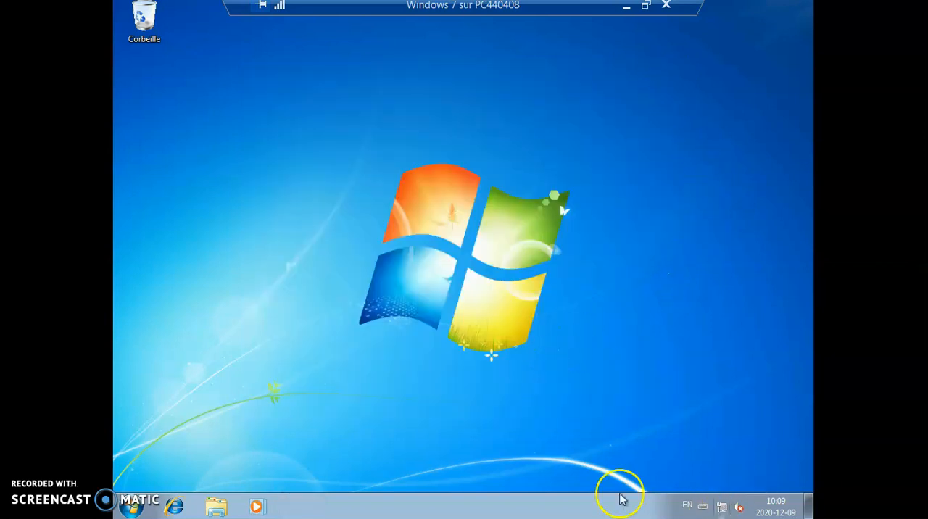
pyautogui.click(178, 508)
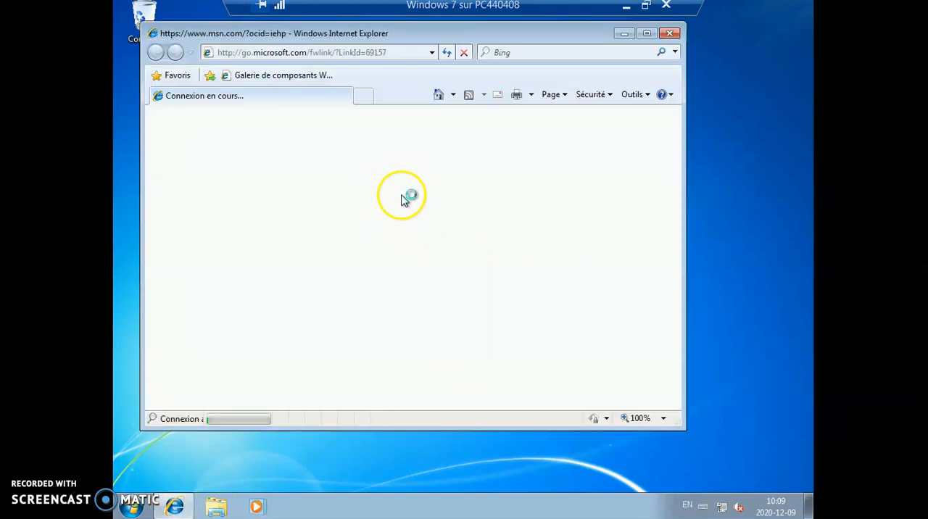
pyautogui.click(355, 54)
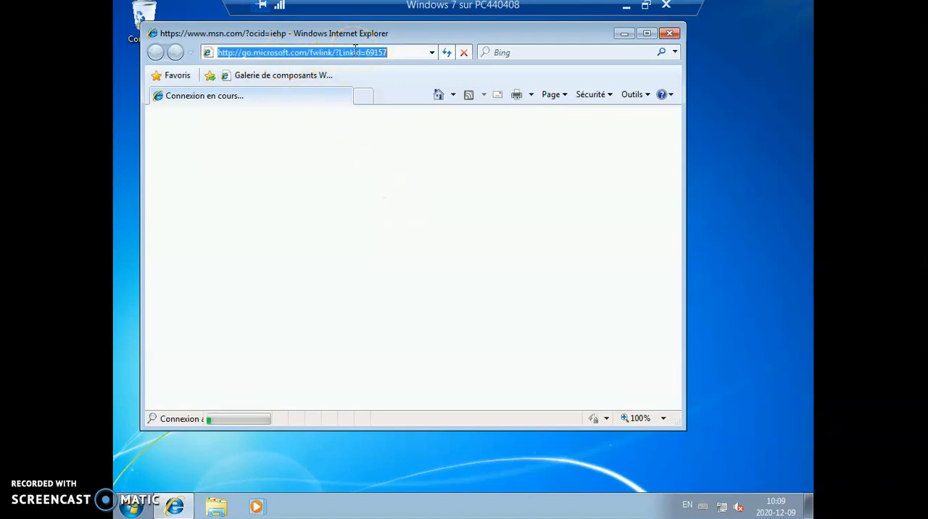
pyautogui.write('goog')
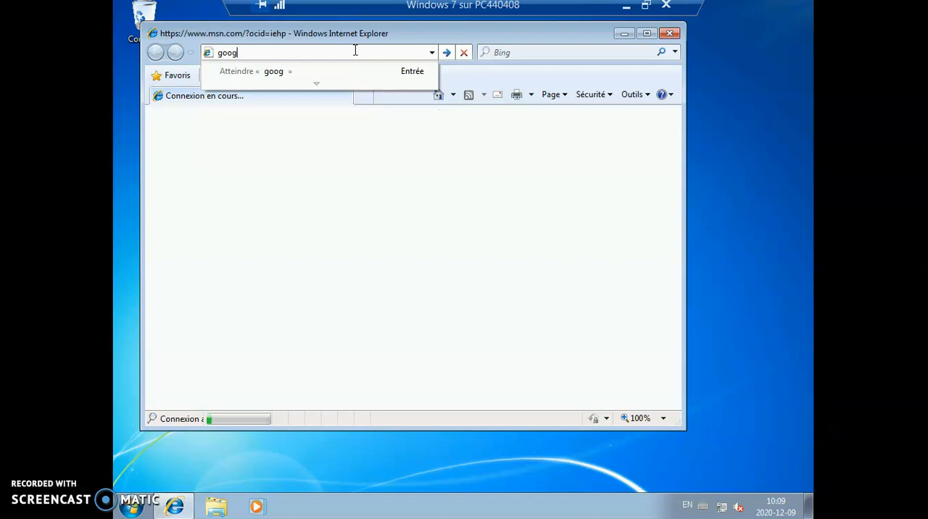
pyautogui.write('le.ca')
pyautogui.press('Return')
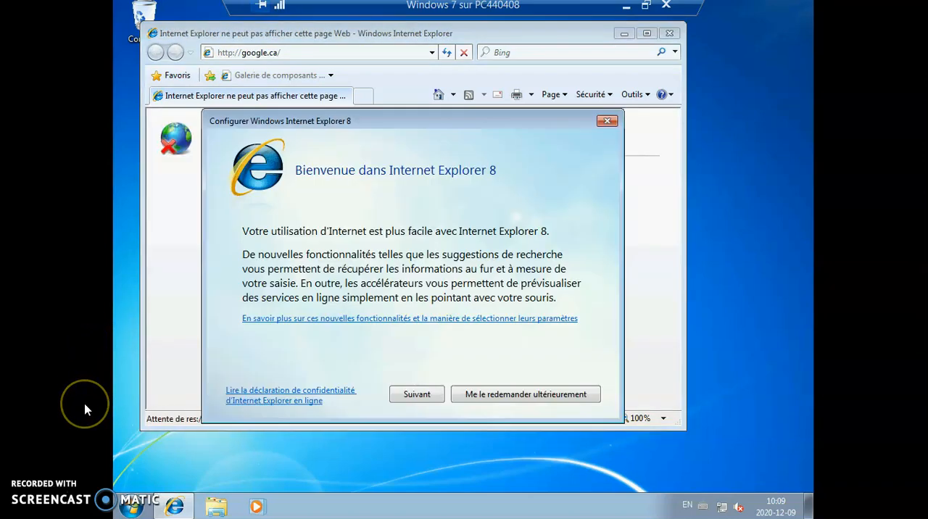
# - Postpone the Internet Explorer 8 setup and close the Internet Explorer help page that it opens
pyautogui.click(498, 395)
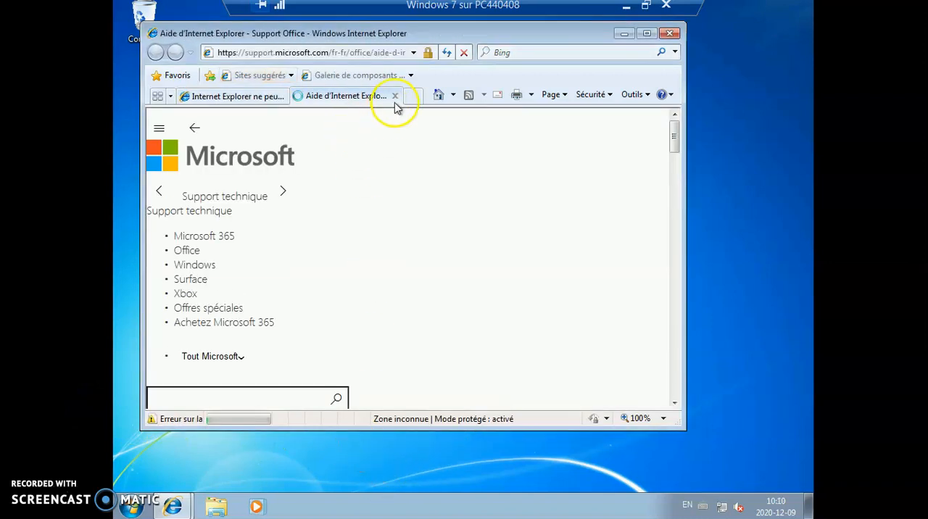
pyautogui.click(395, 96)
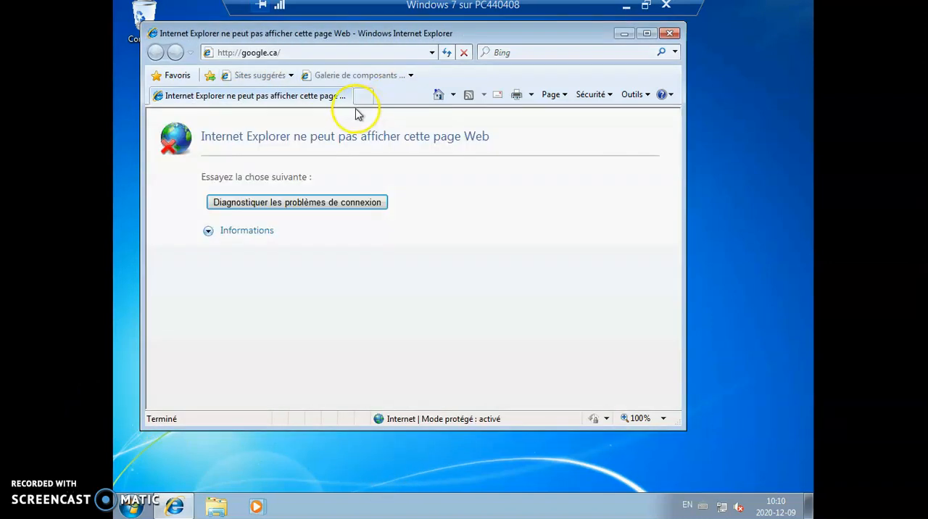
# - Load google.ca again to test the internet connection, and maximize the browser window
pyautogui.click(348, 55)
pyautogui.press('Return')
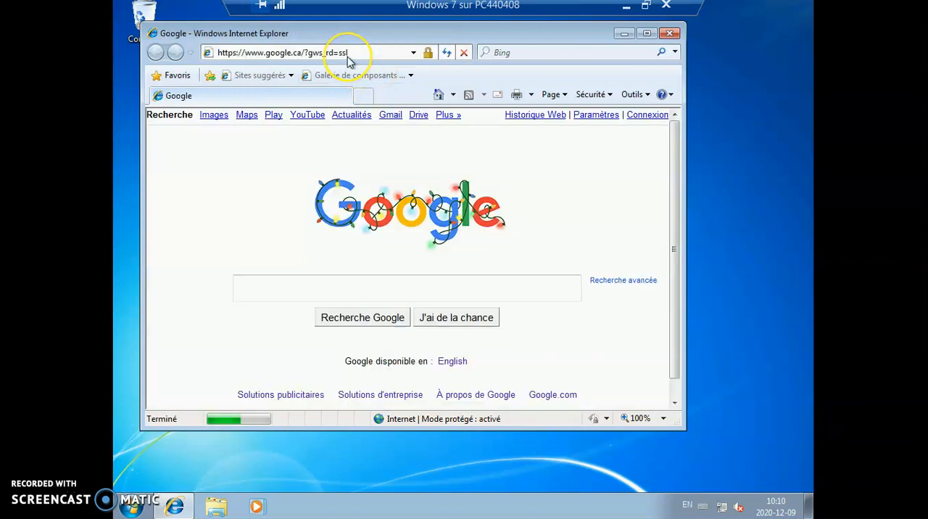
pyautogui.click(646, 34)
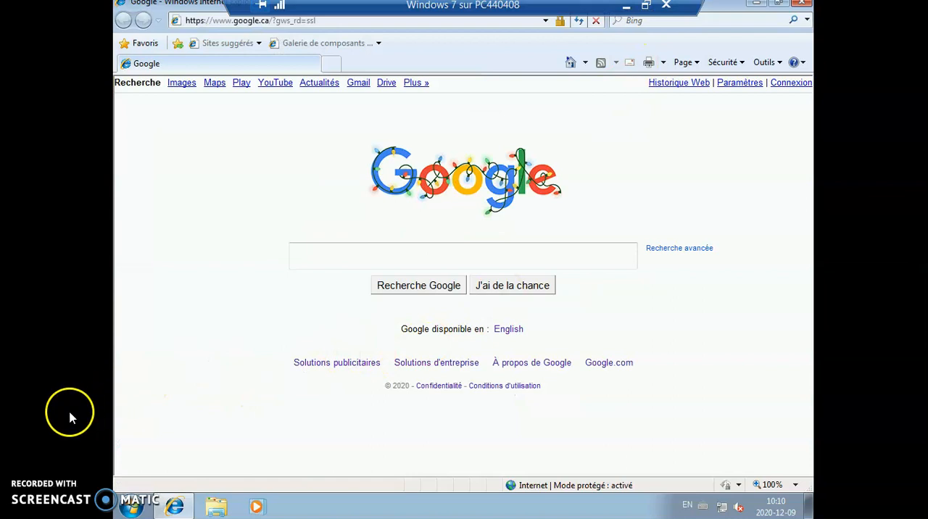